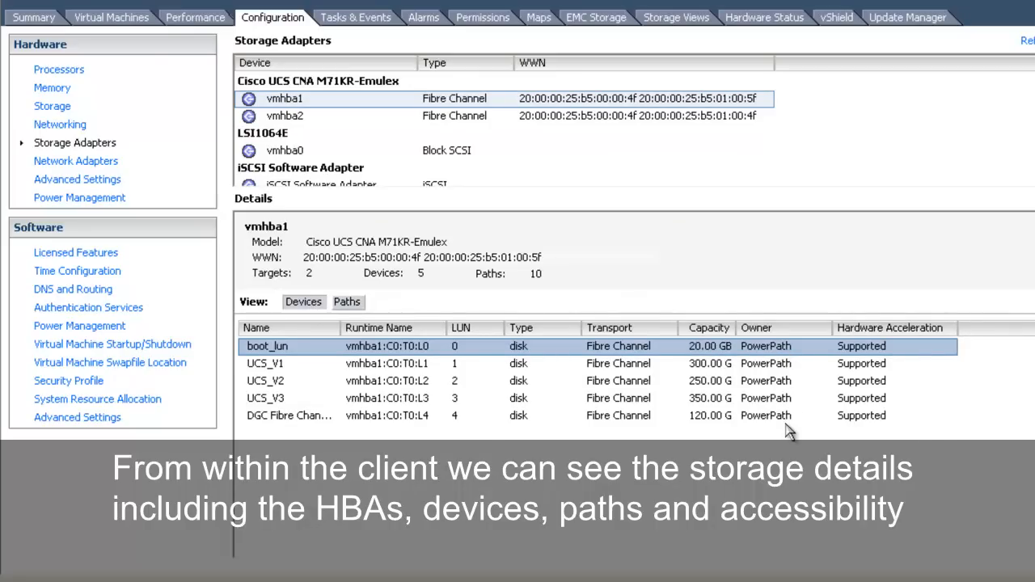
Step: Examine the storage details of adapter vmhba2, datastore cx480_UCS_V1 and the EMC targets reachable through vmhba2
{"action": "left_click", "coordinate": [437, 121]}
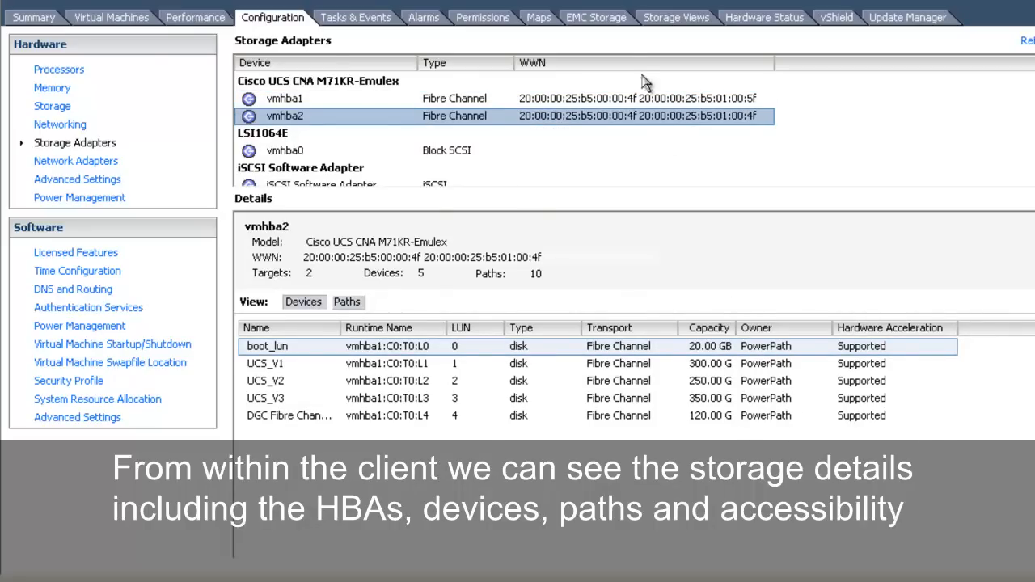
{"action": "left_click", "coordinate": [596, 17]}
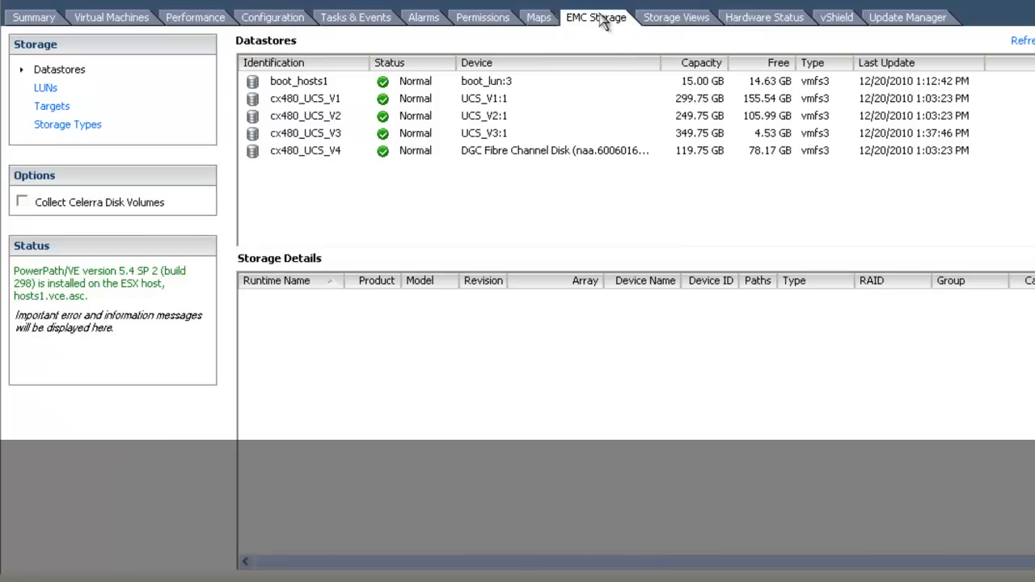
{"action": "left_click", "coordinate": [327, 103]}
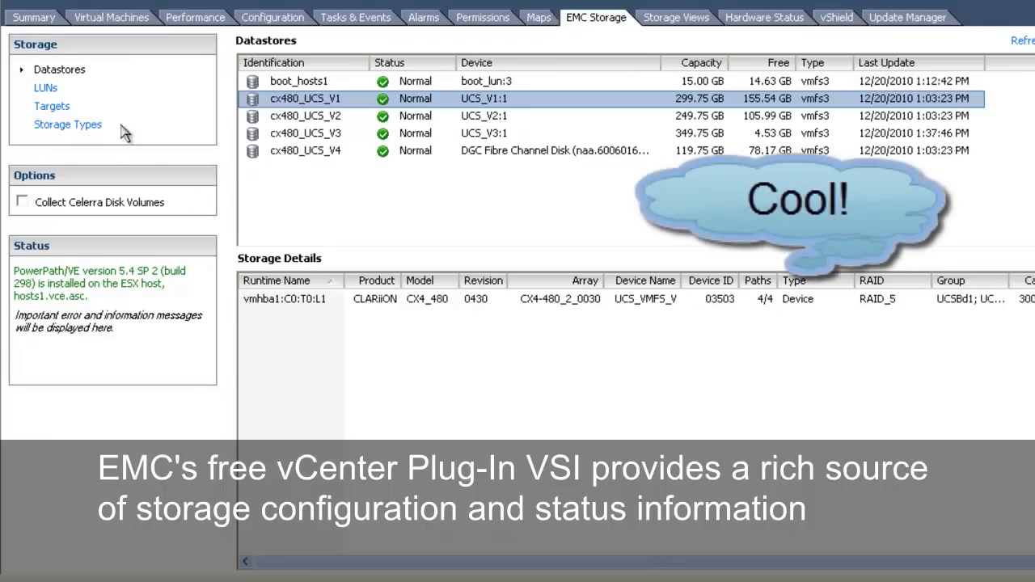
{"action": "left_click", "coordinate": [55, 109]}
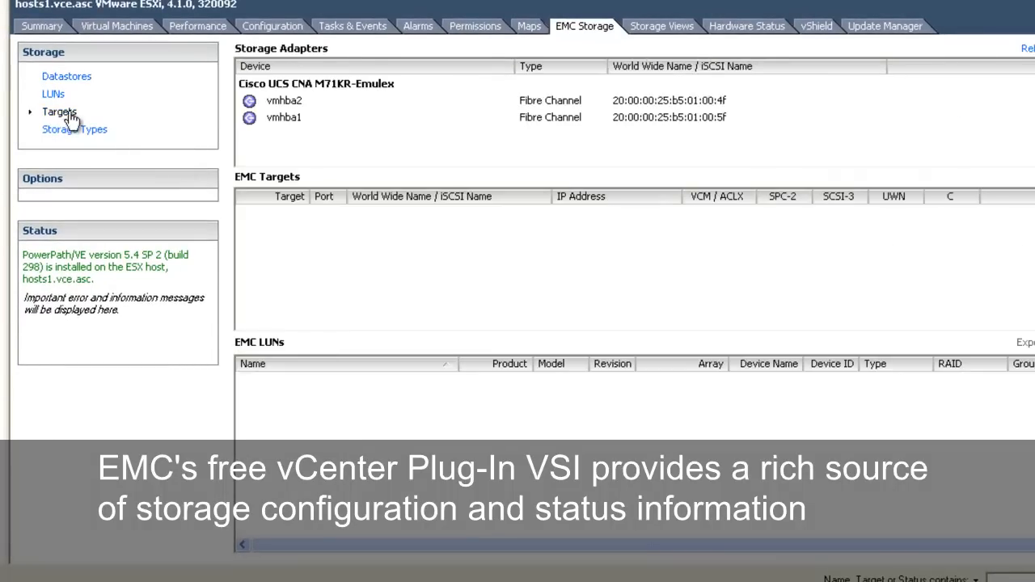
{"action": "left_click", "coordinate": [283, 103]}
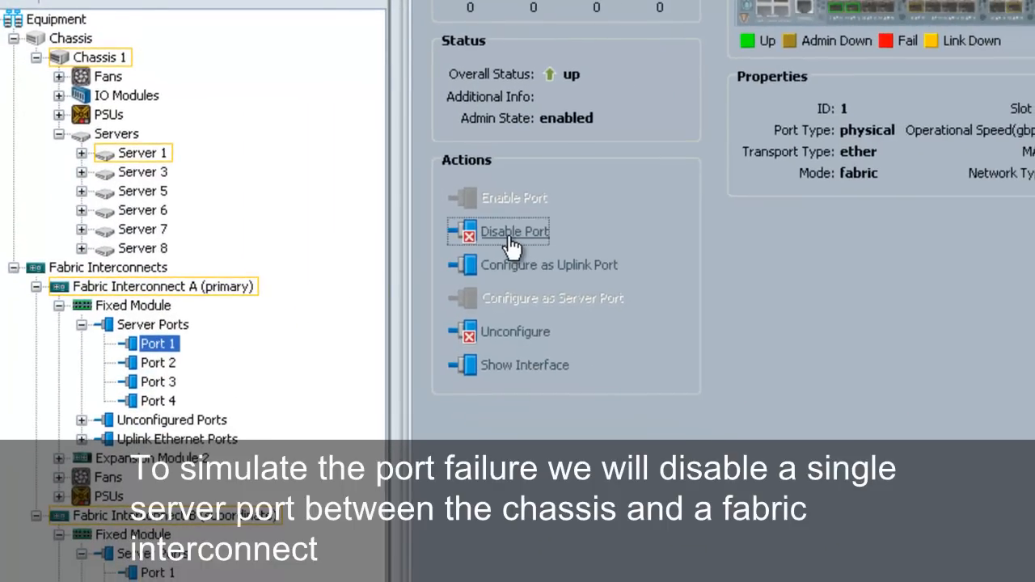
Step: In Cisco UCS Manager, disable server Port 1 in the fixed module of Fabric Interconnect A
{"action": "left_click", "coordinate": [512, 237]}
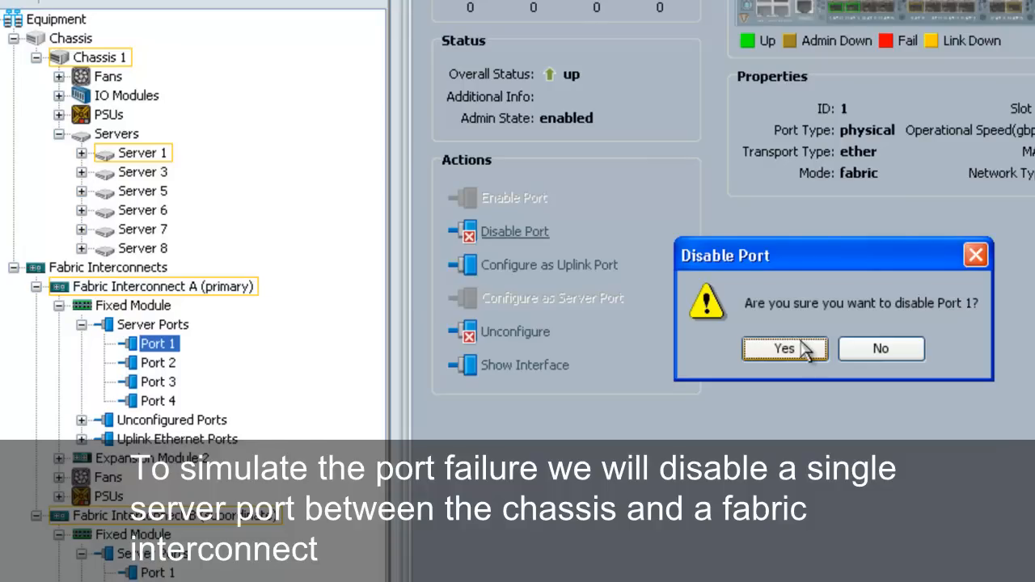
{"action": "left_click", "coordinate": [783, 347]}
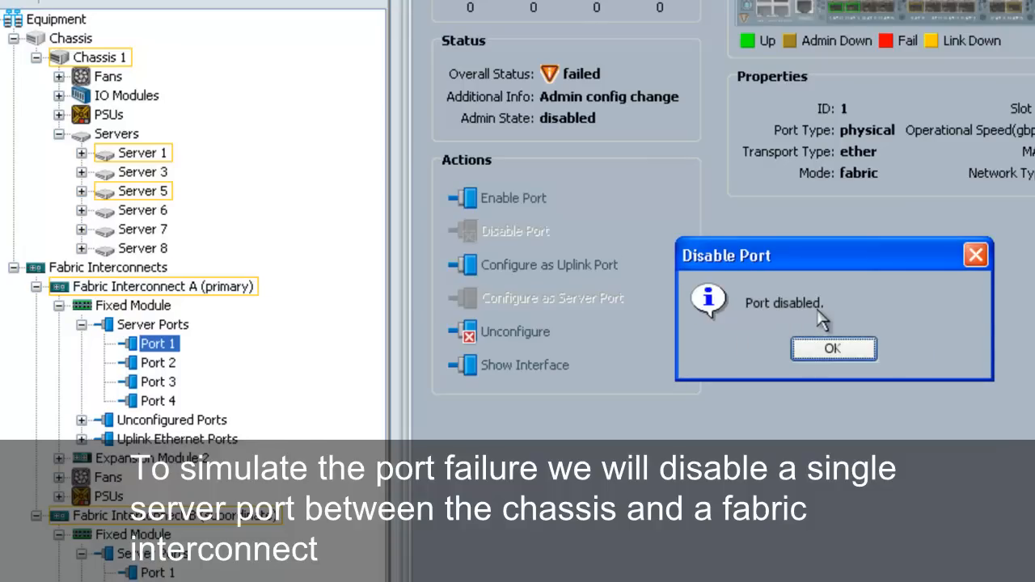
{"action": "left_click", "coordinate": [862, 350]}
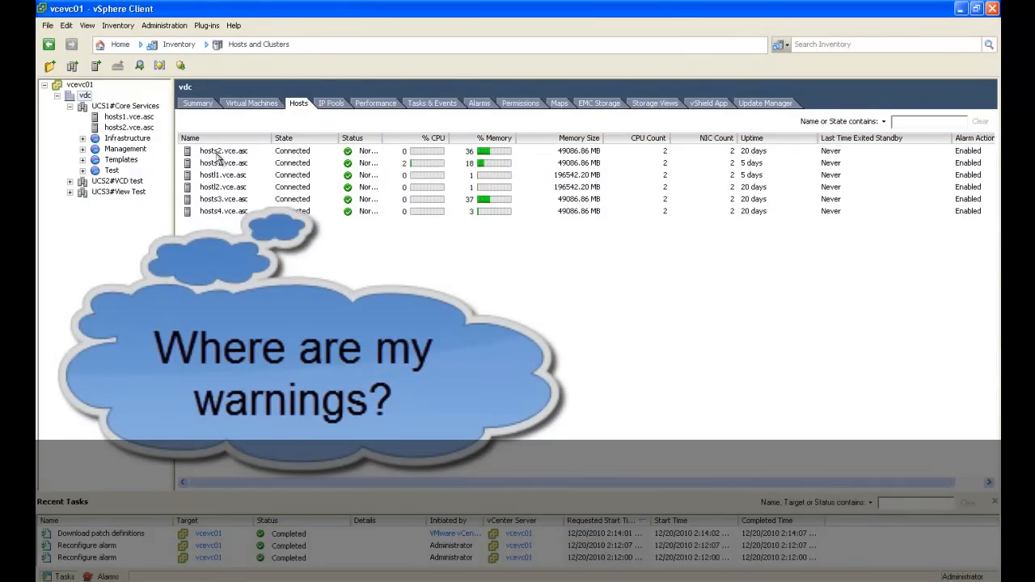
Step: In vSphere Client, check the storage path status of adapters vmhba2 and vmhba1 on host hosts1.vce.asc
{"action": "left_click", "coordinate": [121, 118]}
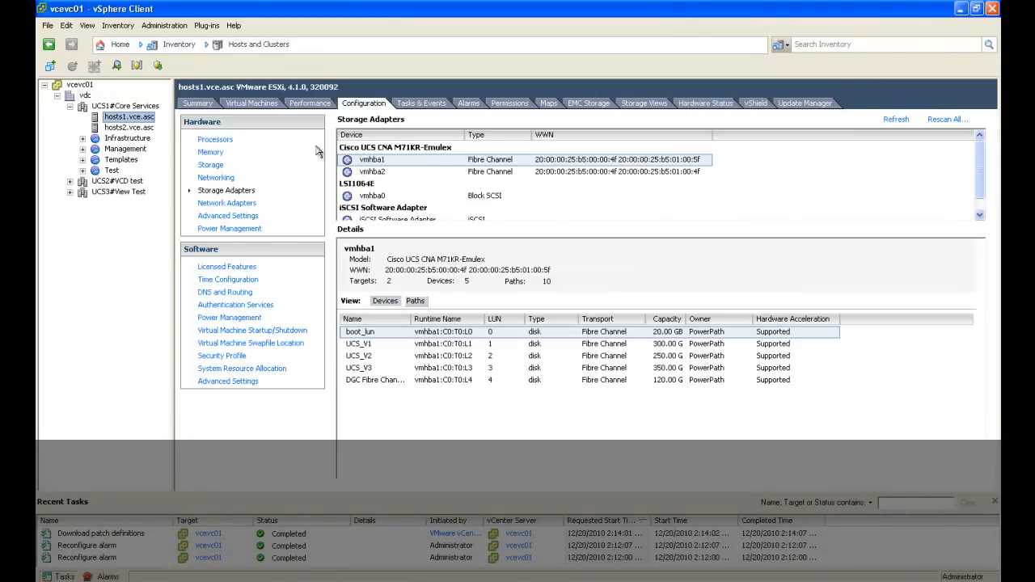
{"action": "left_click", "coordinate": [415, 301]}
{"action": "left_click", "coordinate": [460, 171]}
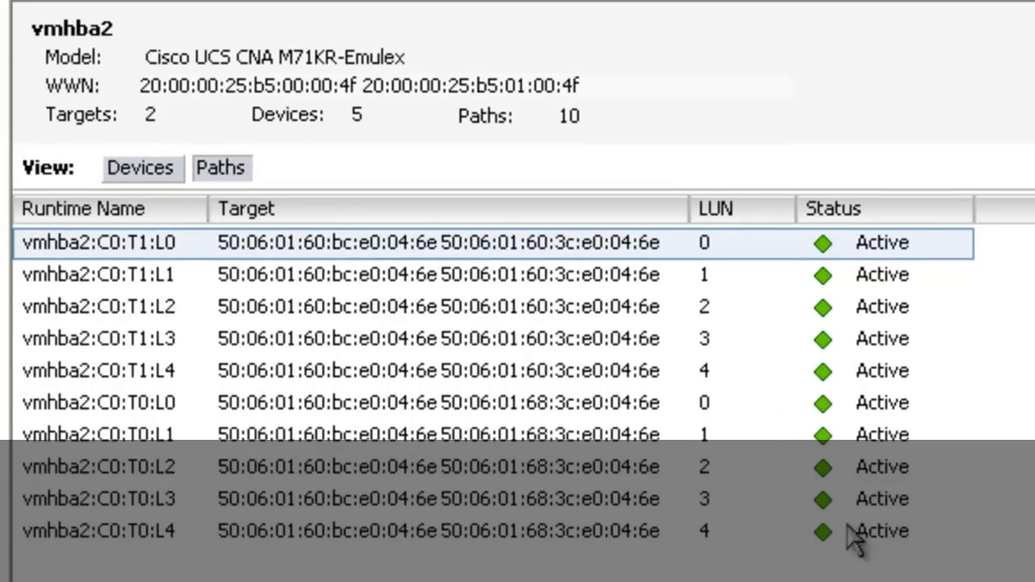
{"action": "left_click", "coordinate": [796, 1]}
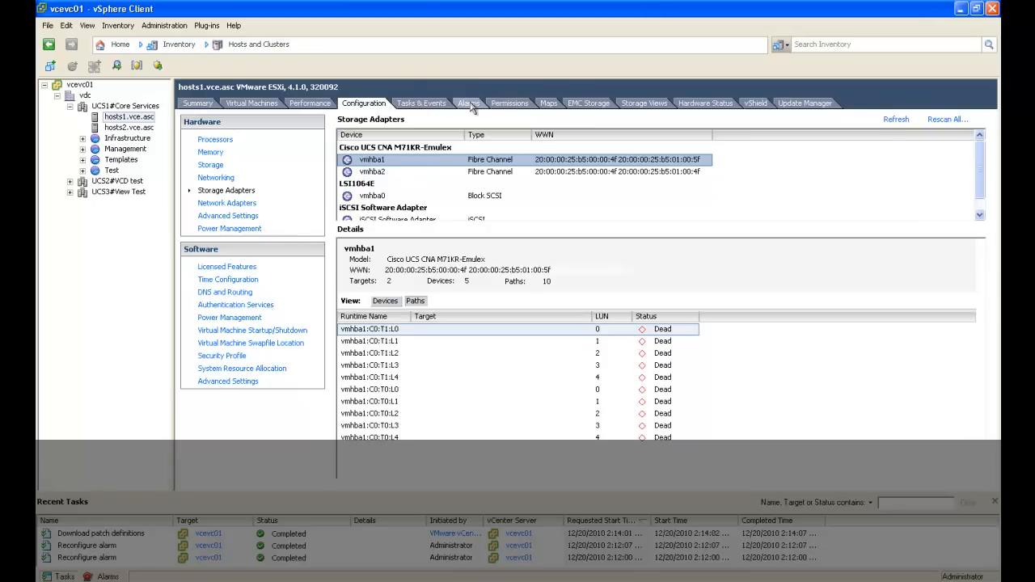
Step: Check the triggered alarms of hosts1.vce.asc and read its recent events about storage path redundancy
{"action": "left_click", "coordinate": [469, 103]}
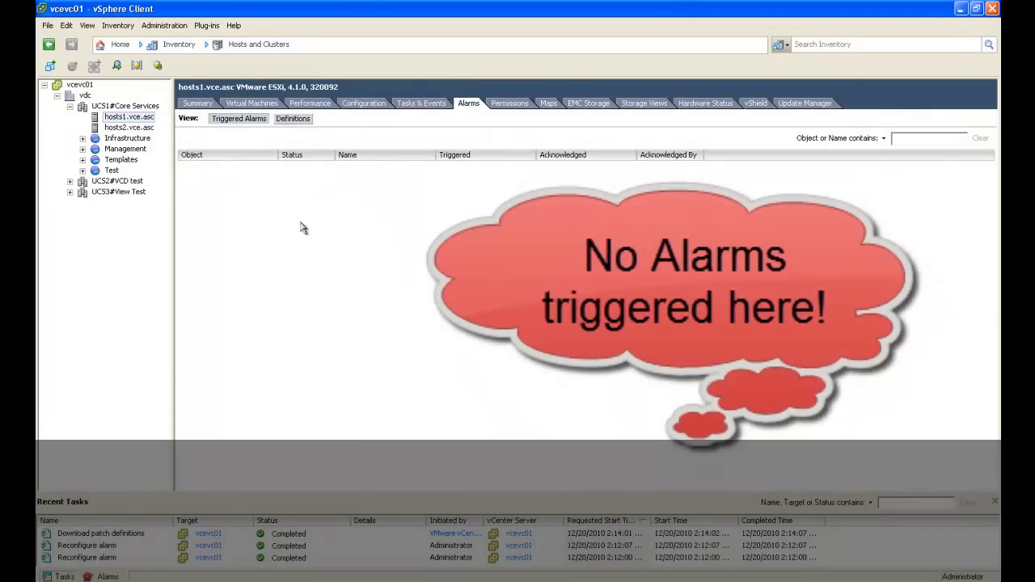
{"action": "left_click", "coordinate": [407, 106]}
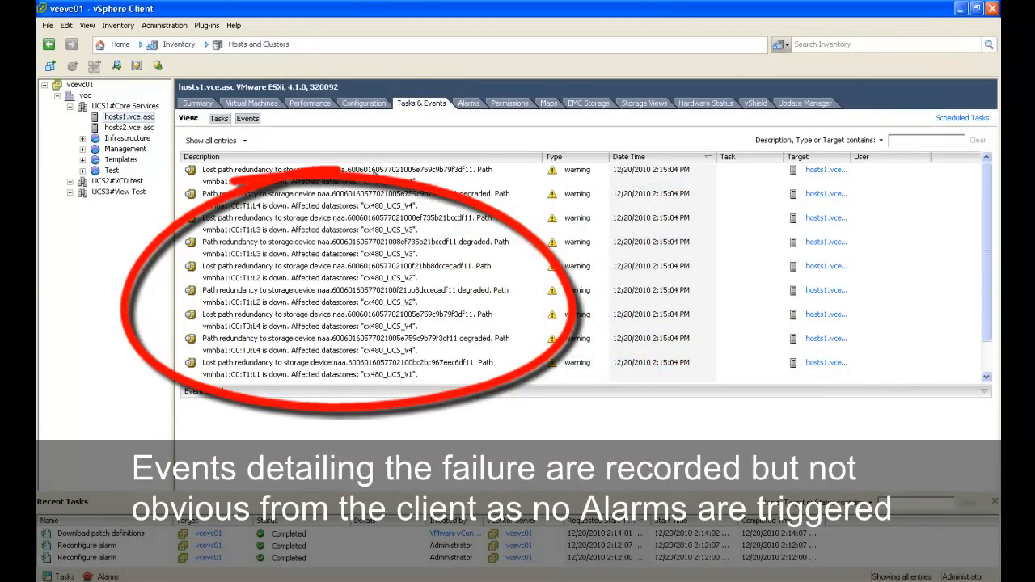
{"action": "left_click", "coordinate": [409, 183]}
{"action": "scroll", "coordinate": [402, 207], "scroll_direction": "down", "scroll_amount": 1}
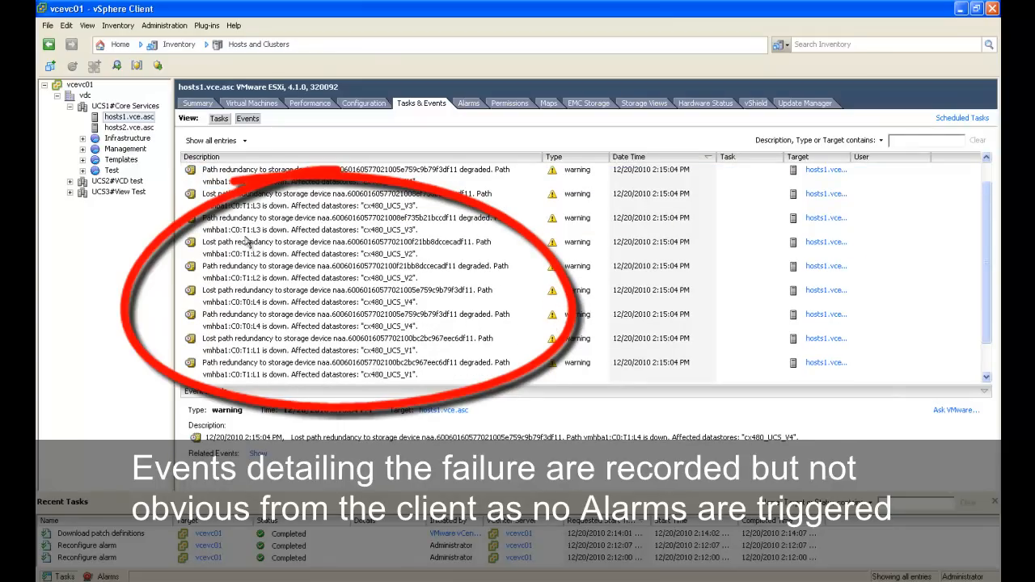
{"action": "scroll", "coordinate": [249, 230], "scroll_direction": "up", "scroll_amount": 1}
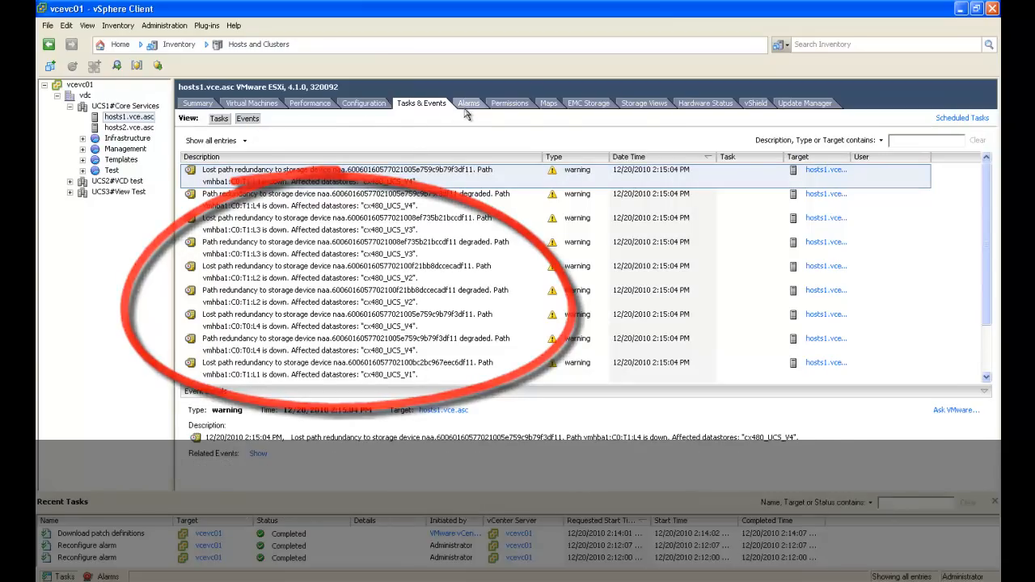
Step: Inspect the EMC storage targets of vmhba2 and the details of a datastore on hosts1.vce.asc
{"action": "left_click", "coordinate": [587, 105]}
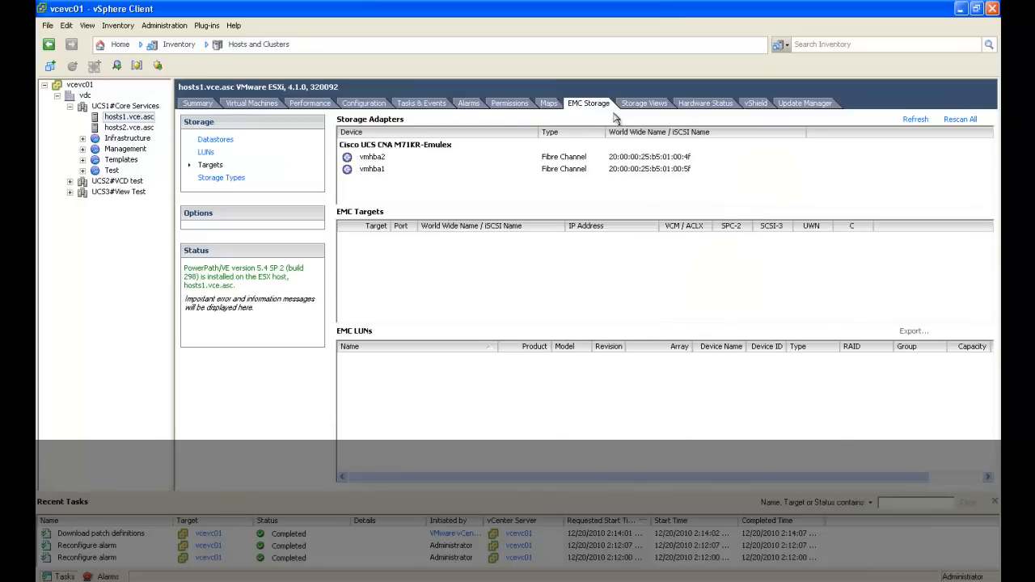
{"action": "left_click", "coordinate": [380, 158]}
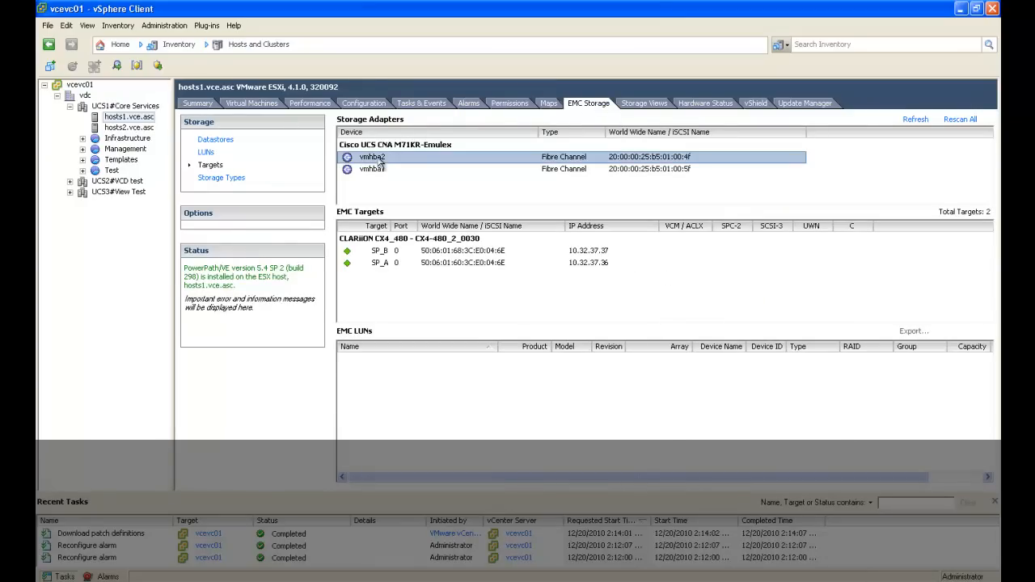
{"action": "left_click", "coordinate": [215, 141]}
{"action": "left_click", "coordinate": [387, 161]}
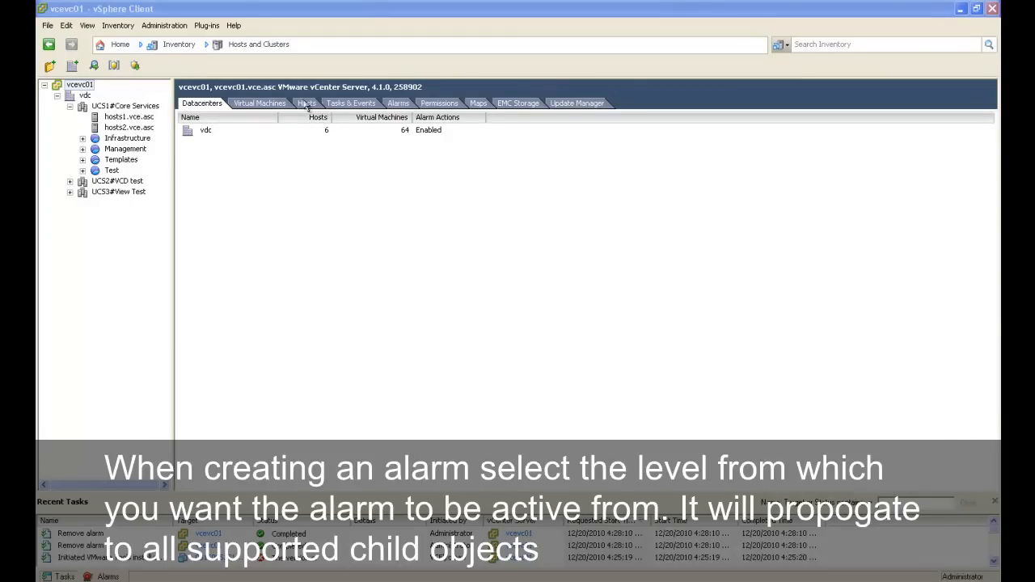
Step: Check the triggered alarms for the vCenter server vcevc01, and display its alarm definitions
{"action": "left_click", "coordinate": [395, 105]}
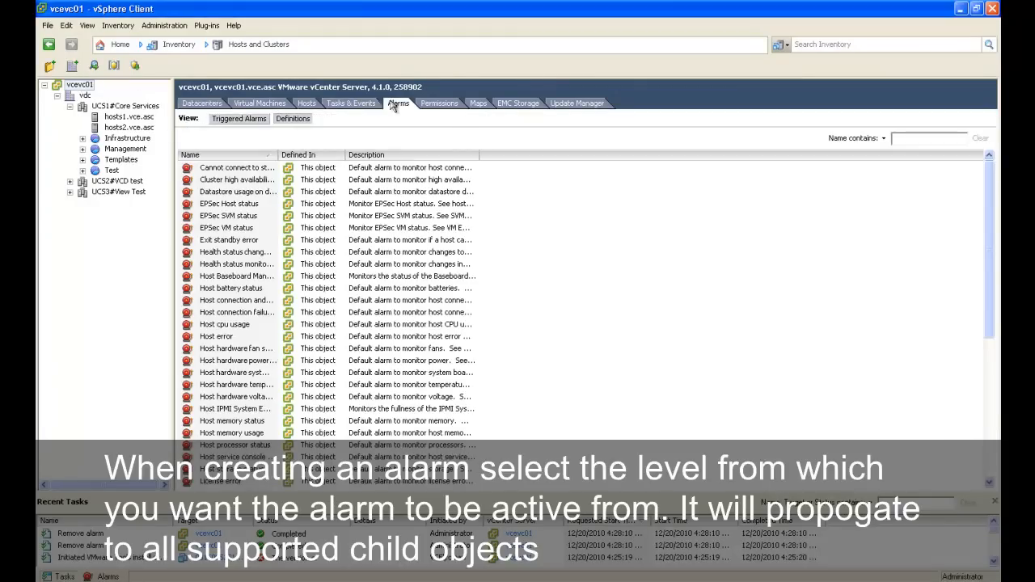
{"action": "left_click", "coordinate": [241, 120]}
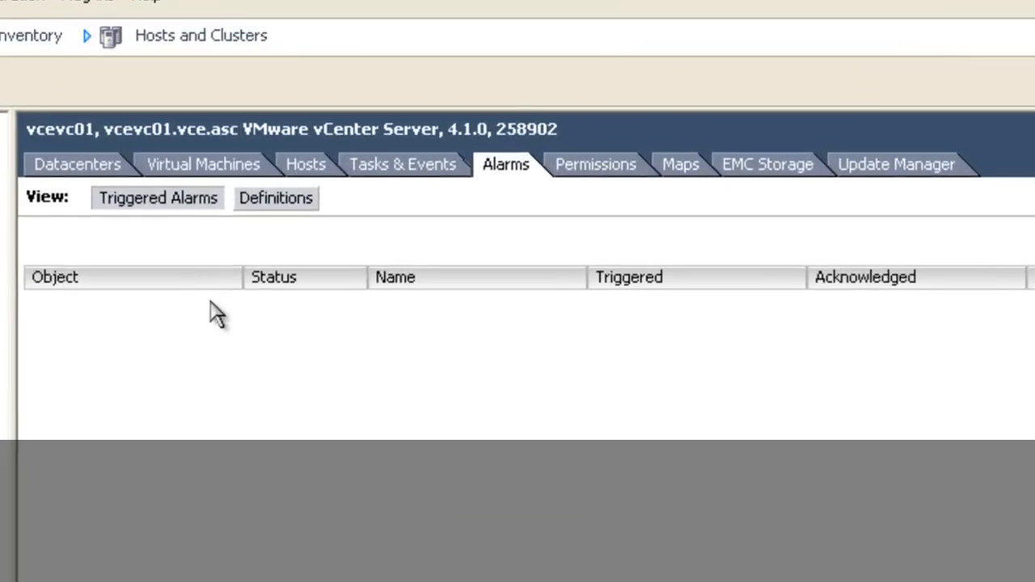
{"action": "left_click", "coordinate": [275, 201]}
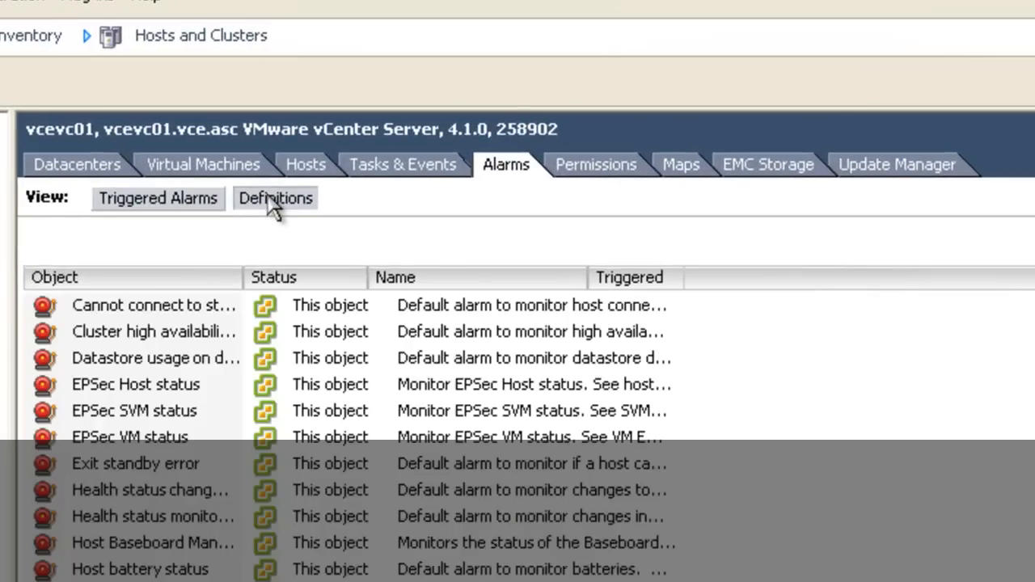
Step: Create a new alarm definition on vcevc01 named "Degraded Storage Path"
{"action": "right_click", "coordinate": [732, 467]}
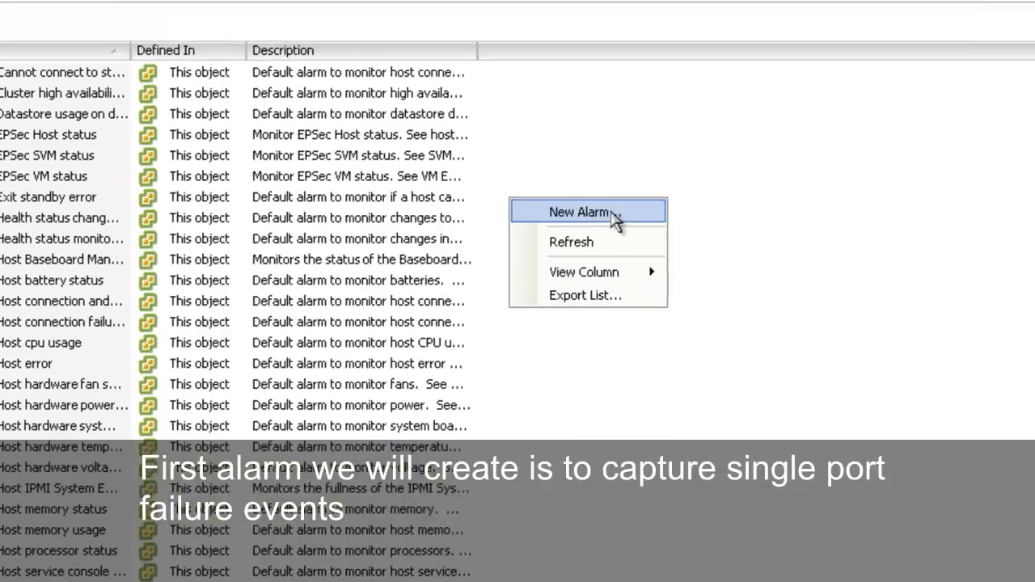
{"action": "left_click", "coordinate": [744, 349]}
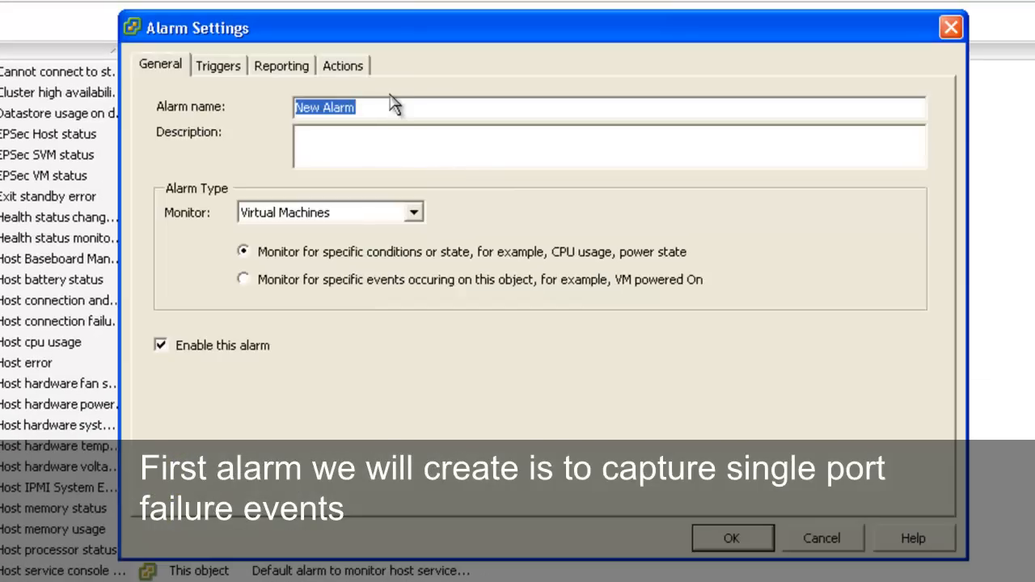
{"action": "type", "text": "Degra"}
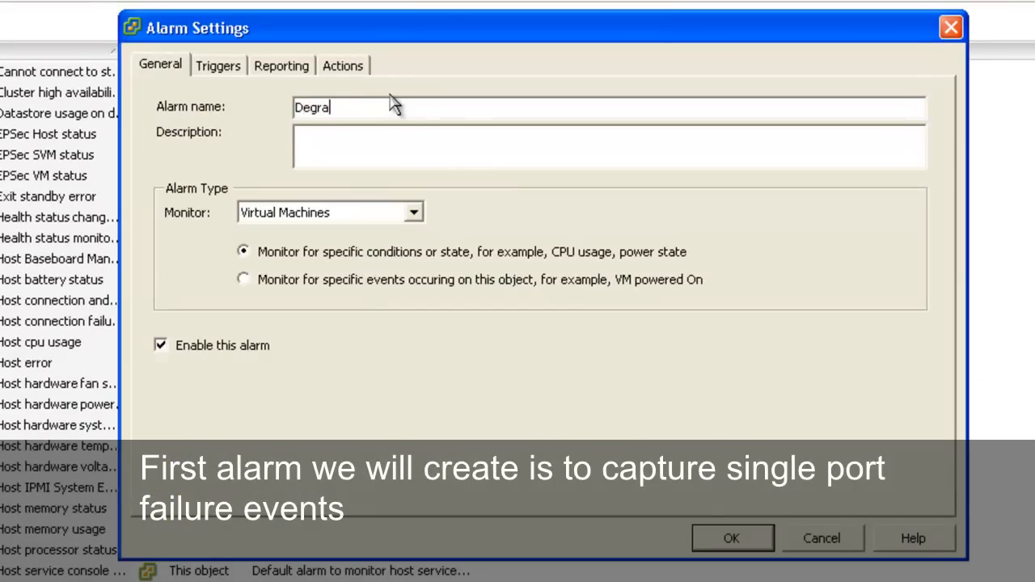
{"action": "type", "text": "ded Storage Pa"}
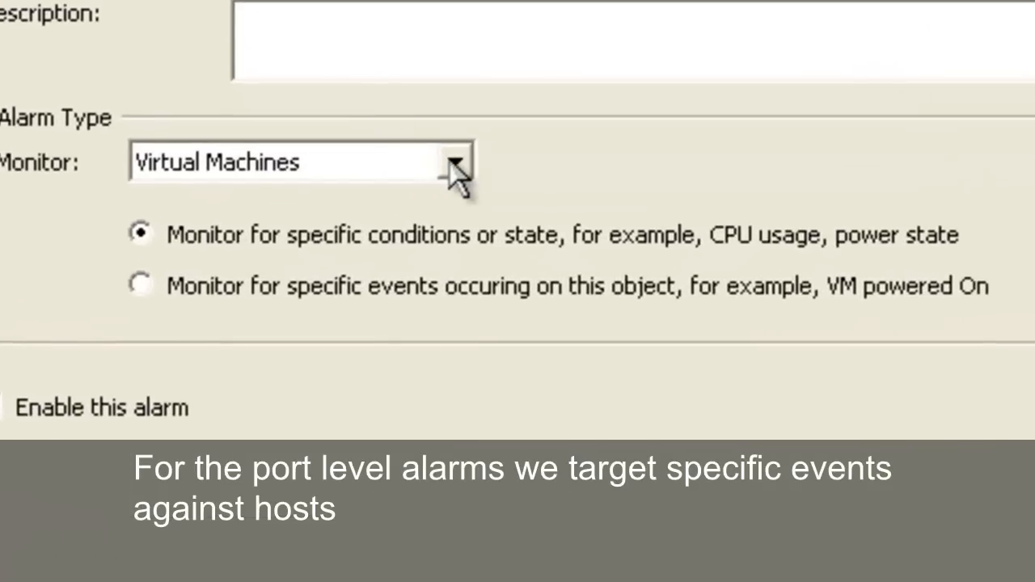
Step: Set the alarm type to monitor Hosts for specific events occurring on the object
{"action": "left_click", "coordinate": [414, 212]}
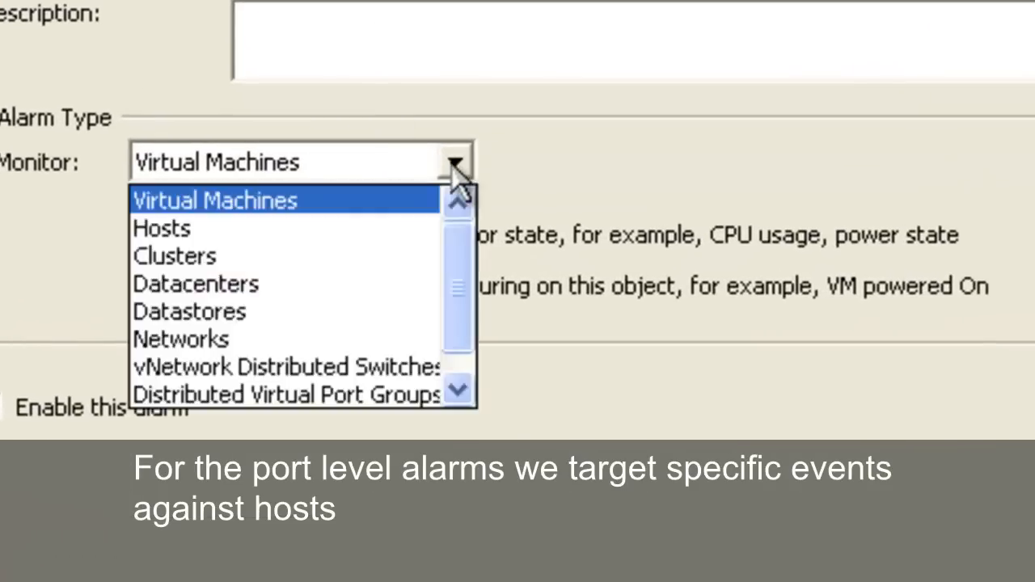
{"action": "left_click", "coordinate": [416, 235]}
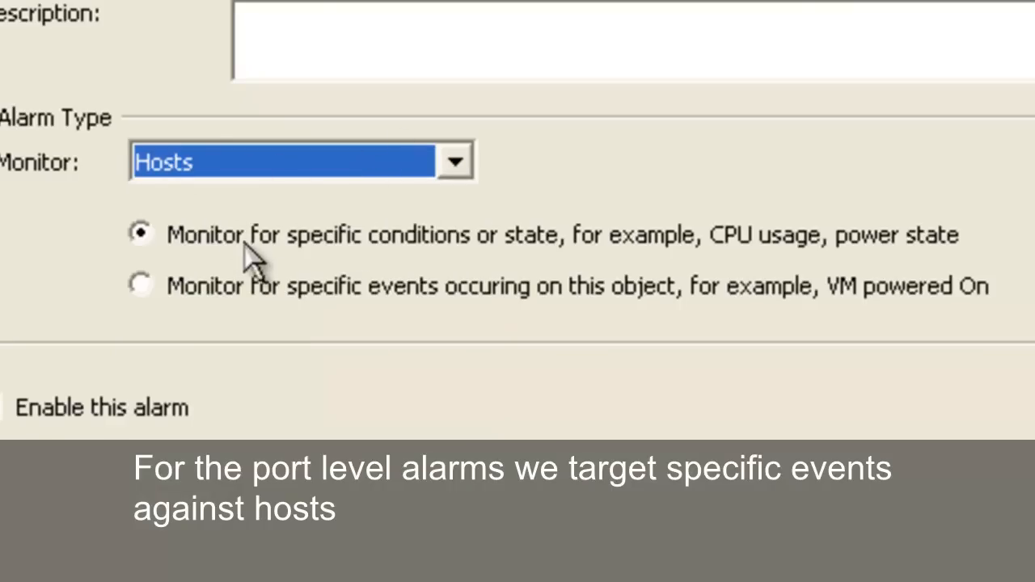
{"action": "left_click", "coordinate": [349, 295]}
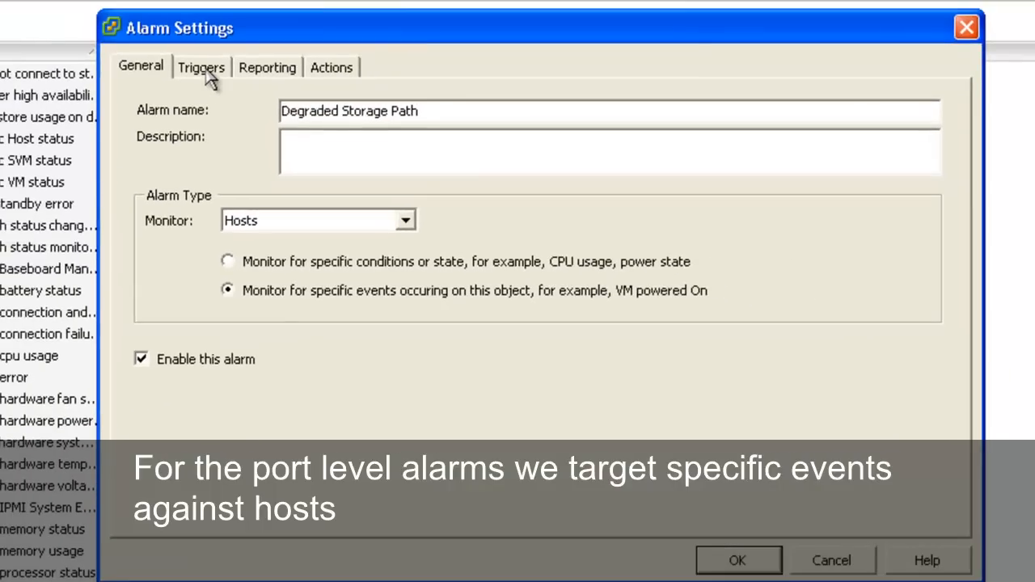
Step: Add a trigger for the event "Degraded Storage Path Redundancy" to the alarm, keeping its status as Alert
{"action": "left_click", "coordinate": [203, 69]}
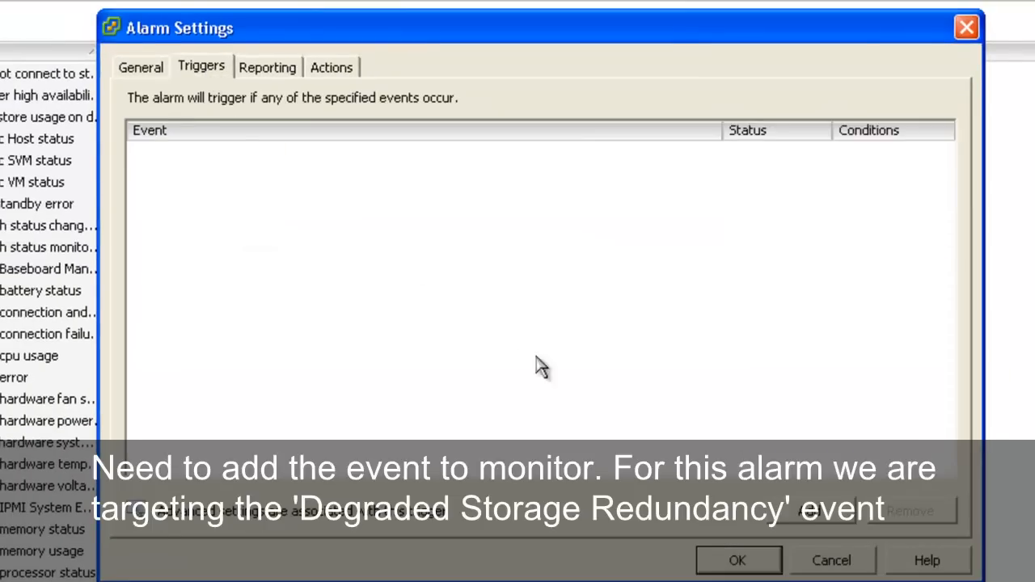
{"action": "left_click", "coordinate": [786, 508]}
{"action": "left_click", "coordinate": [690, 160]}
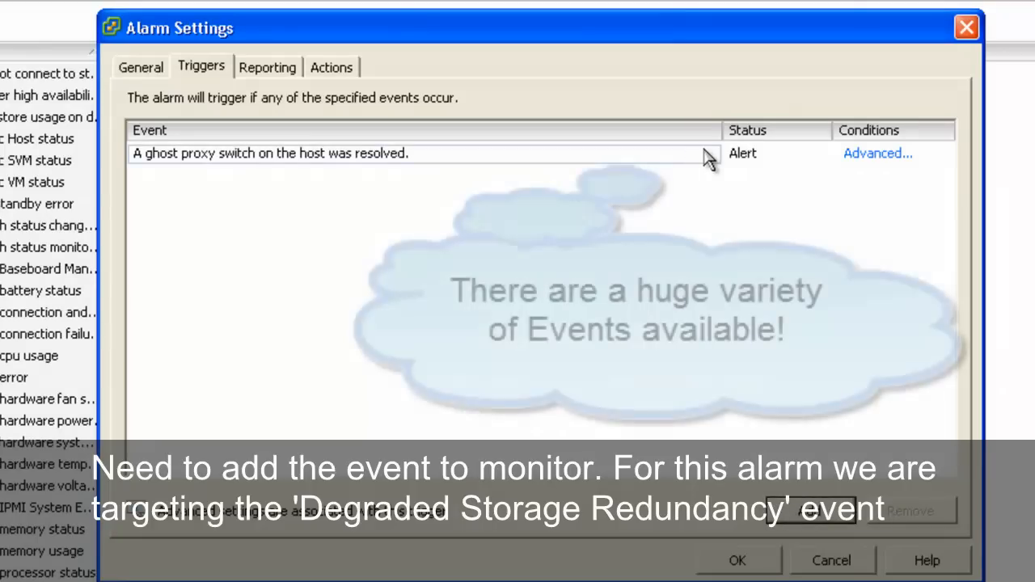
{"action": "left_click", "coordinate": [706, 160]}
{"action": "left_click", "coordinate": [700, 161]}
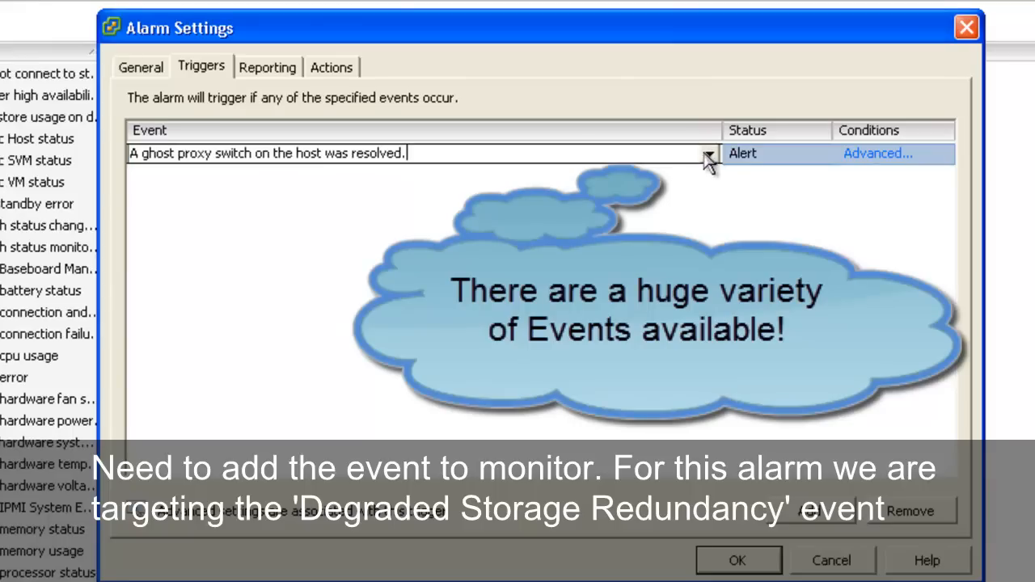
{"action": "left_click", "coordinate": [709, 154]}
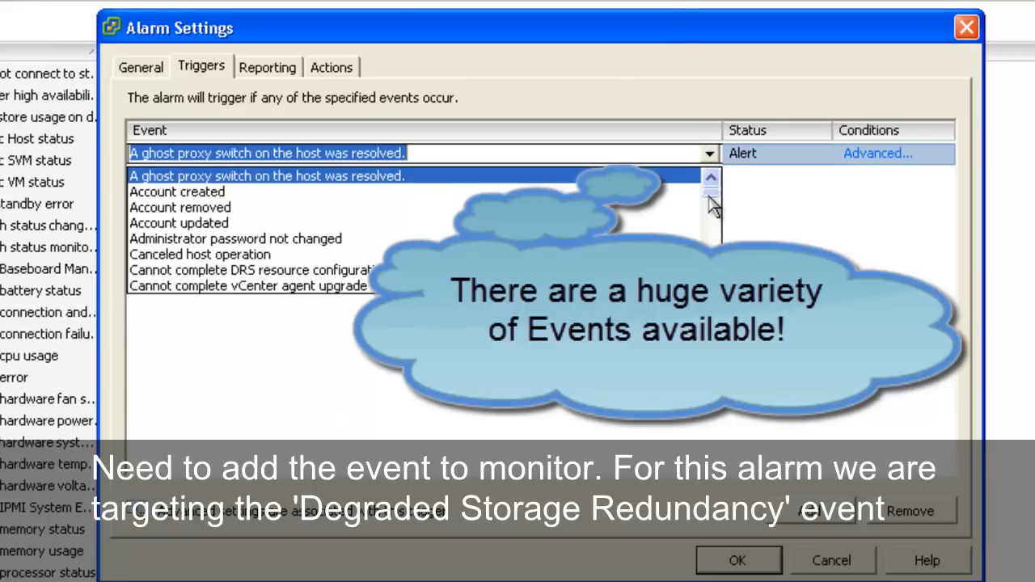
{"action": "scroll", "coordinate": [712, 206], "scroll_direction": "down", "scroll_amount": 2}
{"action": "left_click_drag", "start_coordinate": [712, 206], "coordinate": [712, 227]}
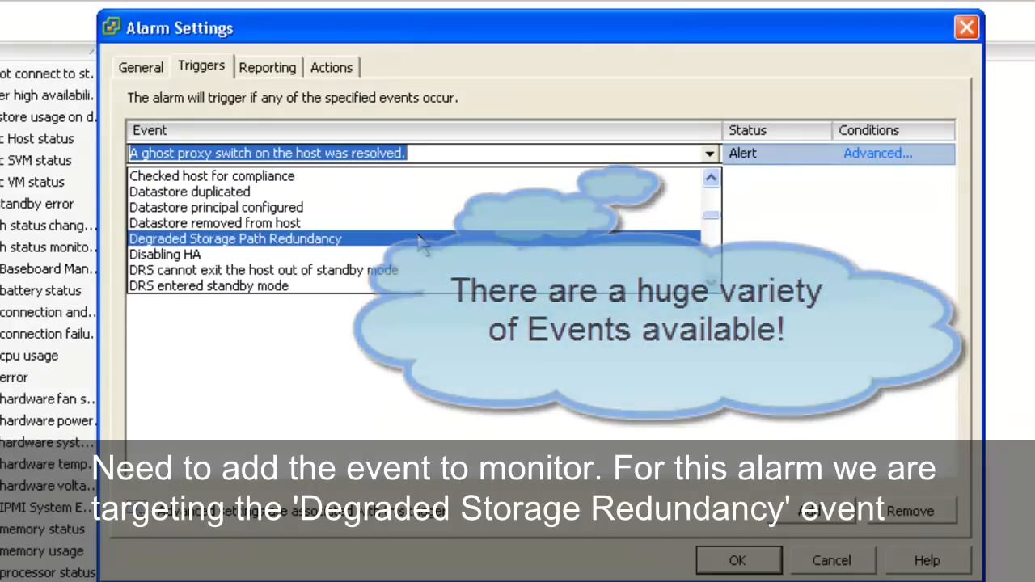
{"action": "left_click", "coordinate": [283, 239]}
{"action": "left_click", "coordinate": [749, 154]}
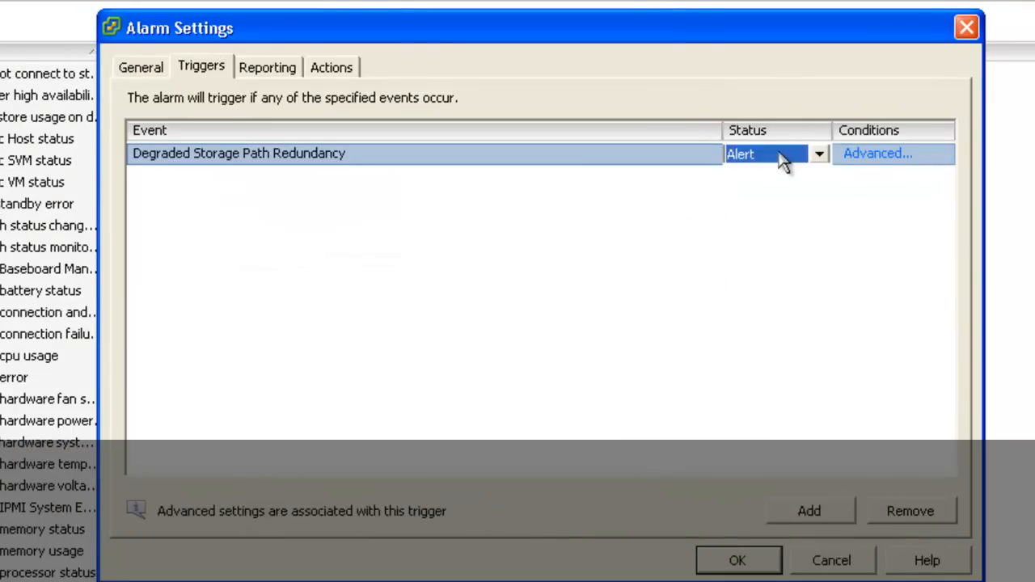
Step: Add an action to the Degraded Storage Path alarm that runs a command
{"action": "left_click", "coordinate": [292, 67]}
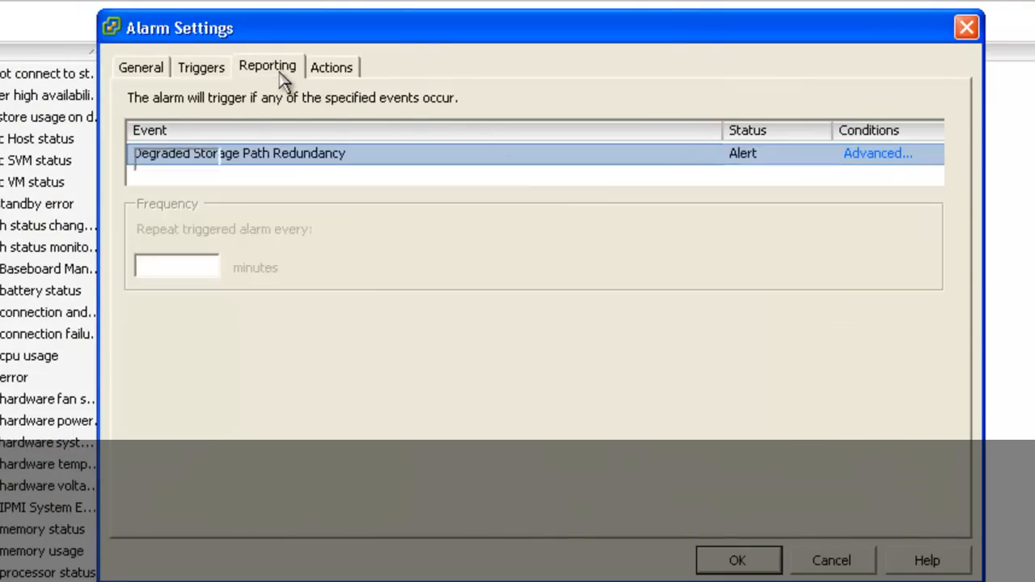
{"action": "left_click", "coordinate": [330, 71]}
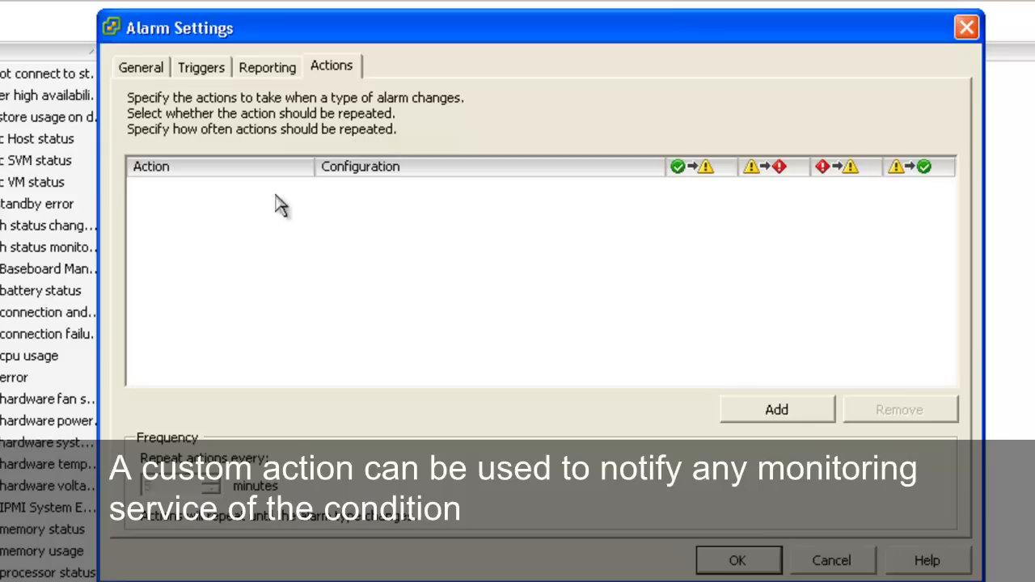
{"action": "left_click", "coordinate": [765, 415]}
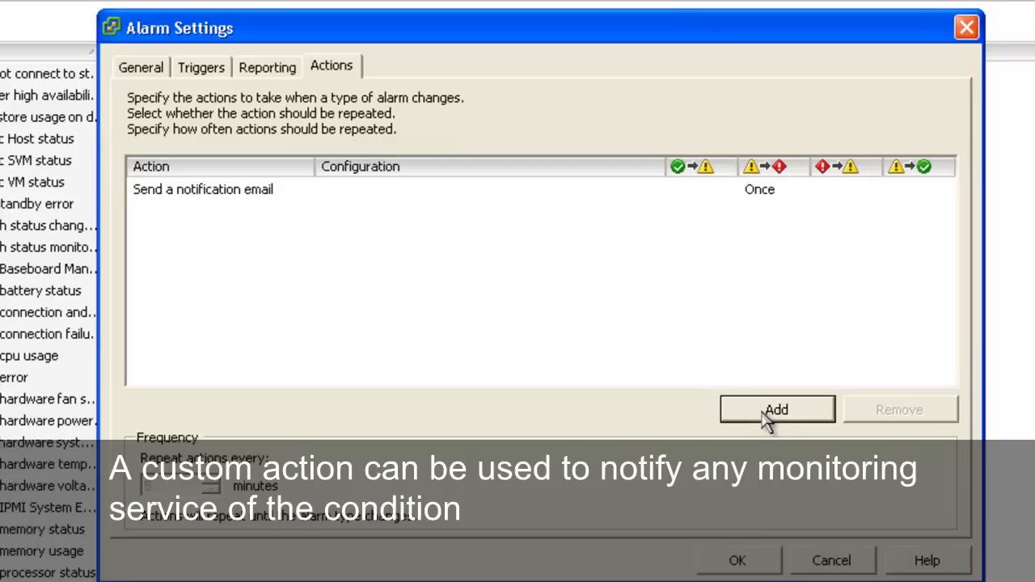
{"action": "left_click", "coordinate": [229, 202]}
{"action": "left_click", "coordinate": [303, 193]}
{"action": "left_click", "coordinate": [304, 192]}
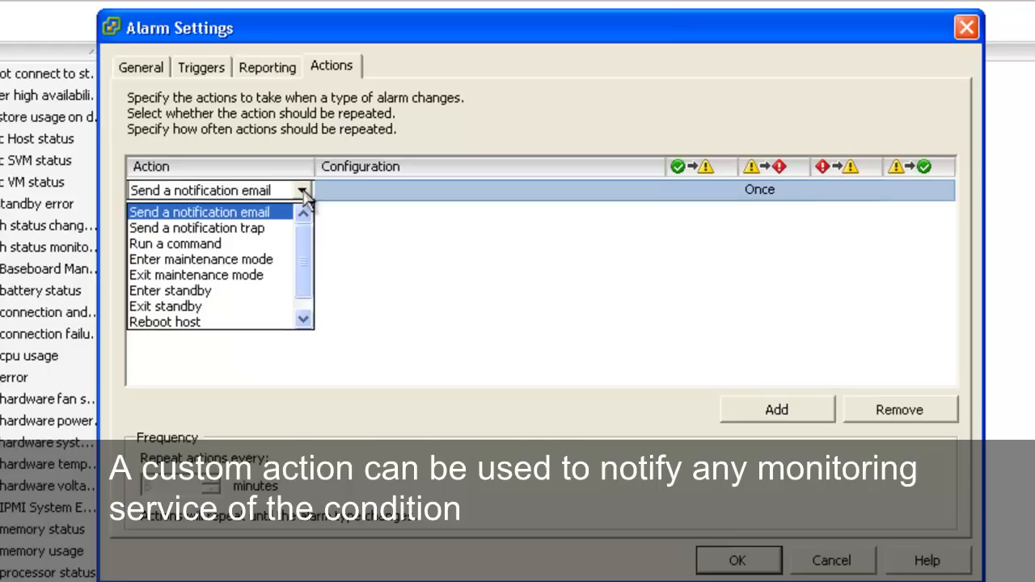
{"action": "left_click", "coordinate": [237, 248]}
Step: Set the action's command to "c:\users\public\vcenter-alarmlog.exe 8001", keeping it at Once for the change from warning to alert
{"action": "left_click", "coordinate": [343, 189]}
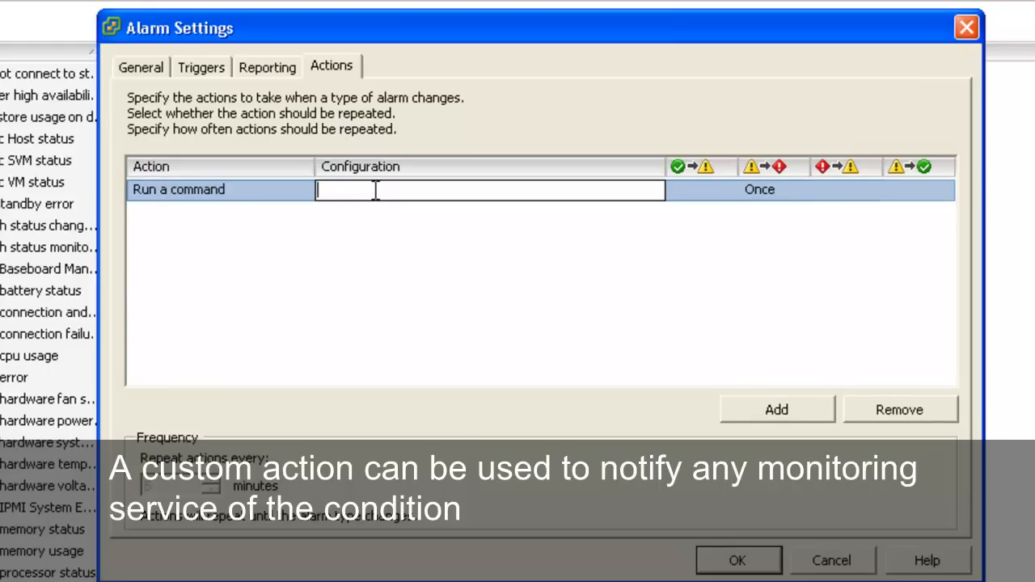
{"action": "type", "text": "c:\\users\\public\\vcenter-alarmlog.exe 8001"}
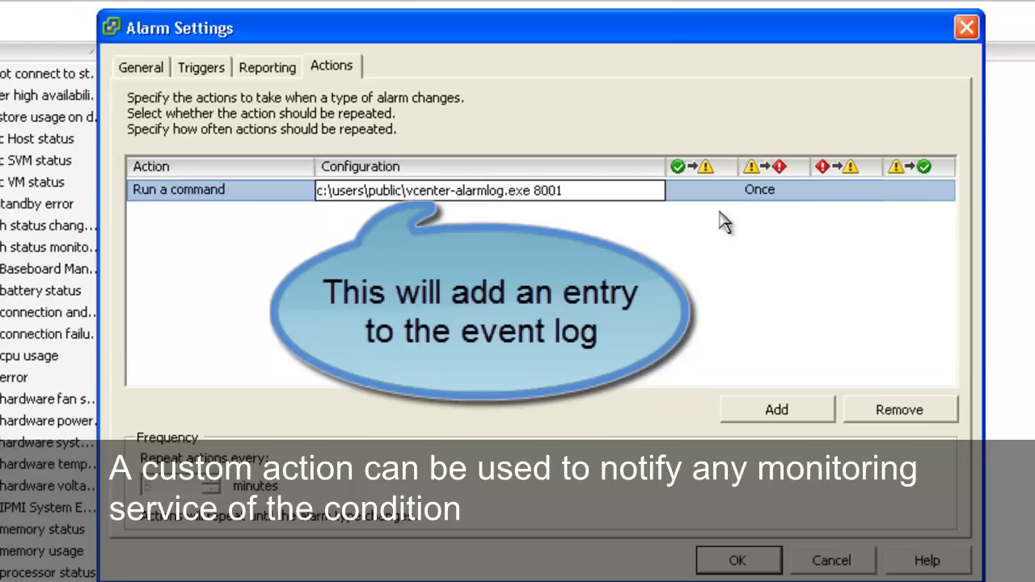
{"action": "left_click", "coordinate": [772, 197]}
{"action": "left_click", "coordinate": [778, 196]}
{"action": "left_click", "coordinate": [798, 193]}
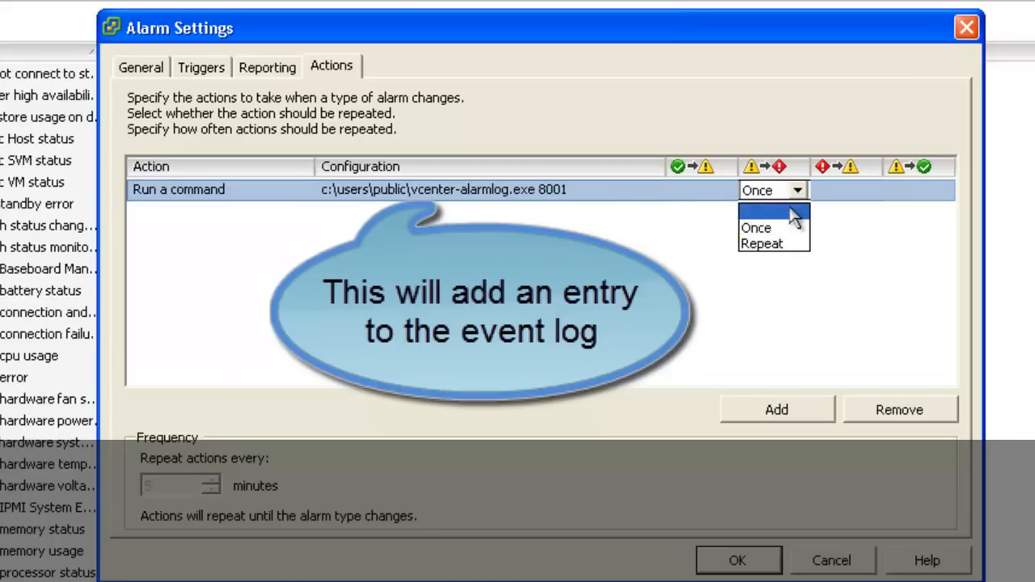
{"action": "left_click", "coordinate": [830, 224]}
{"action": "left_click", "coordinate": [783, 251]}
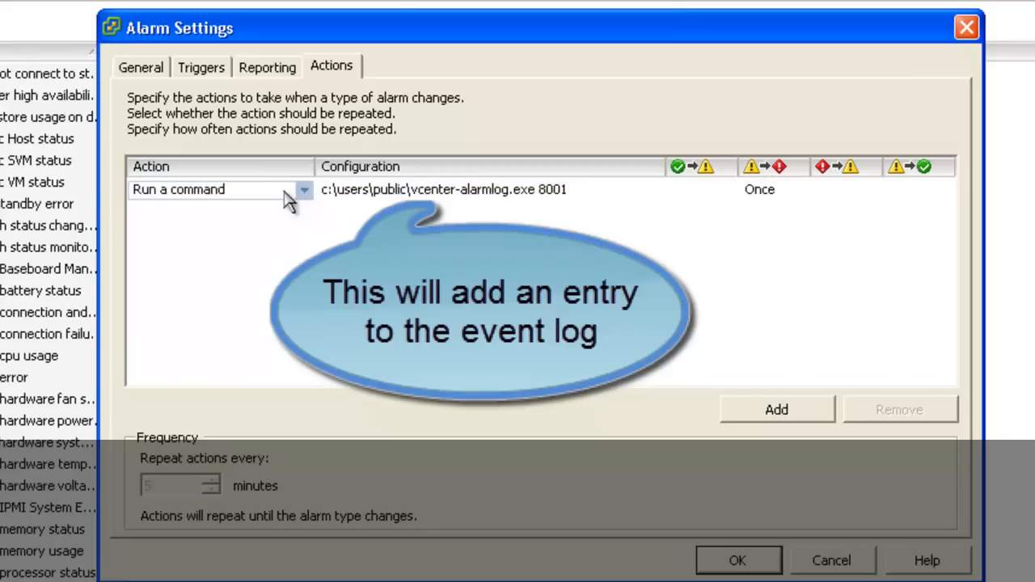
Step: Recheck the trigger and general settings of the Degraded Storage Path alarm, and save it
{"action": "left_click", "coordinate": [206, 68]}
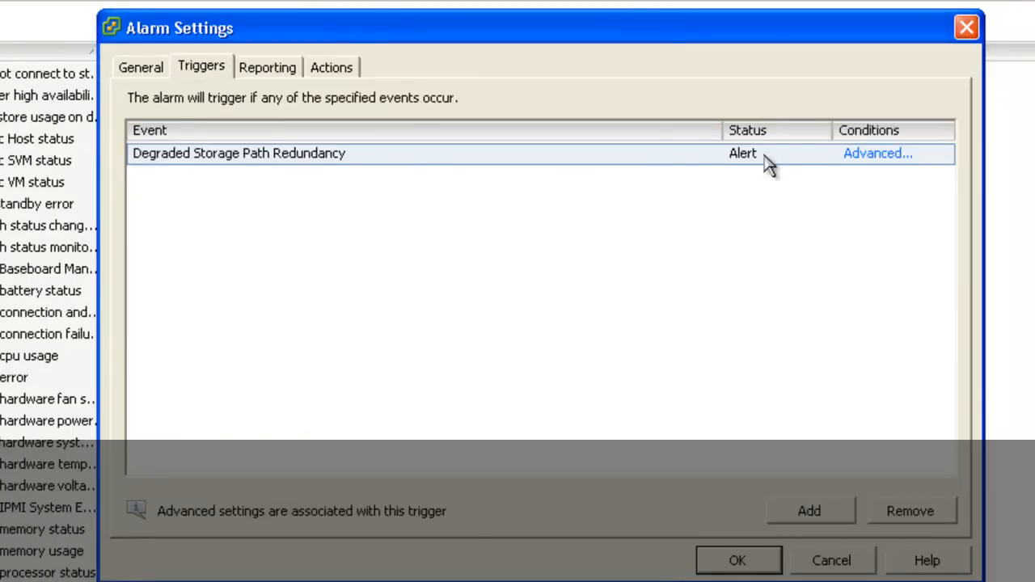
{"action": "left_click", "coordinate": [150, 71]}
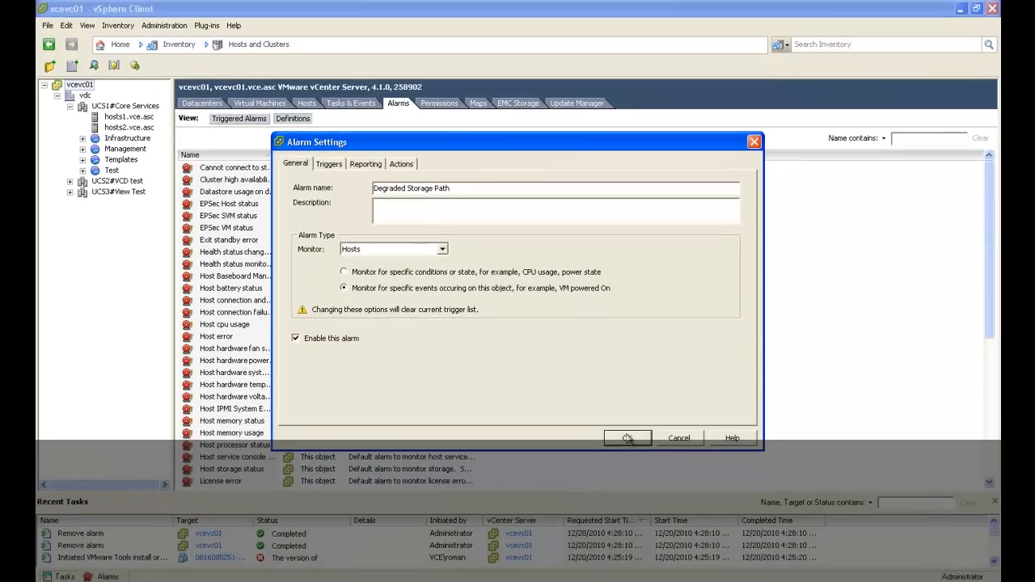
{"action": "left_click", "coordinate": [658, 471]}
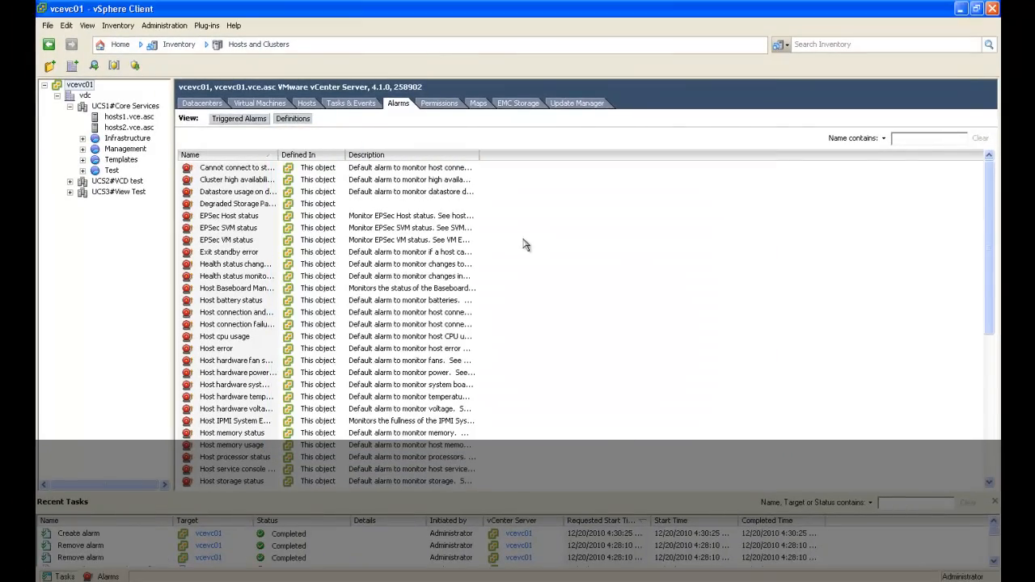
Step: Create another alarm definition on vcevc01 named "Lost Storage Path Redundancy"
{"action": "right_click", "coordinate": [524, 244]}
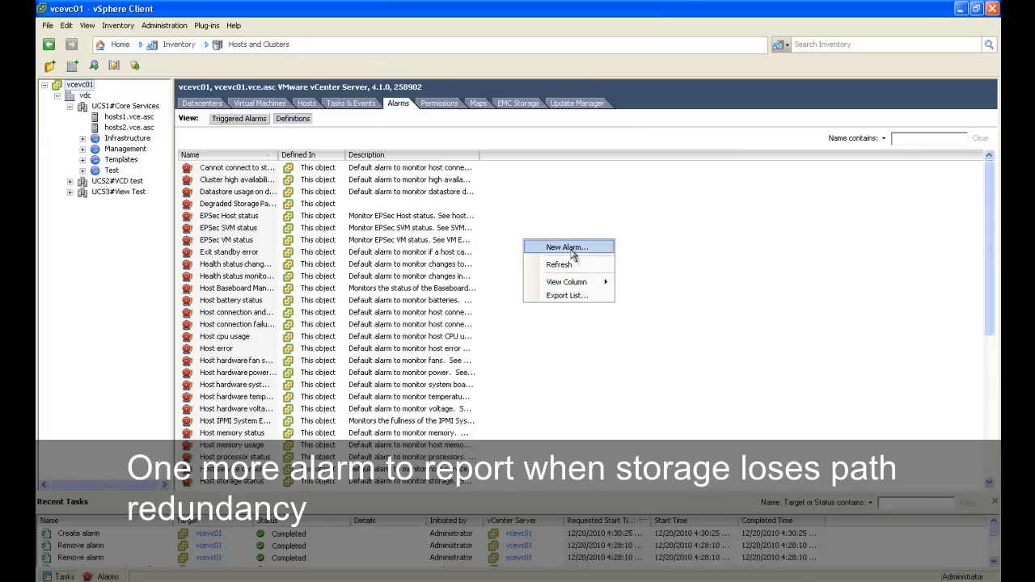
{"action": "left_click", "coordinate": [566, 247]}
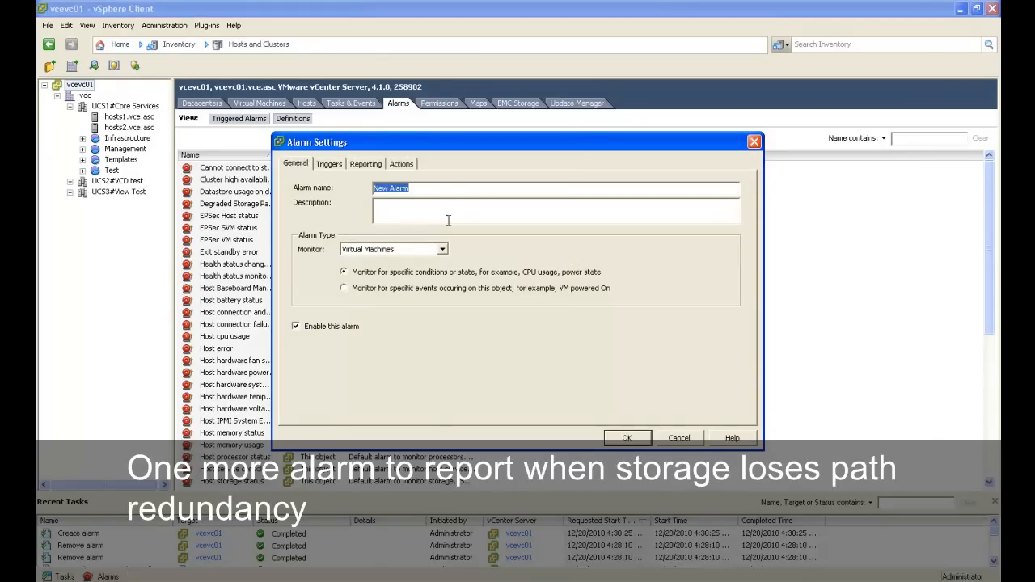
{"action": "type", "text": "Lost Storage Path Redundancy"}
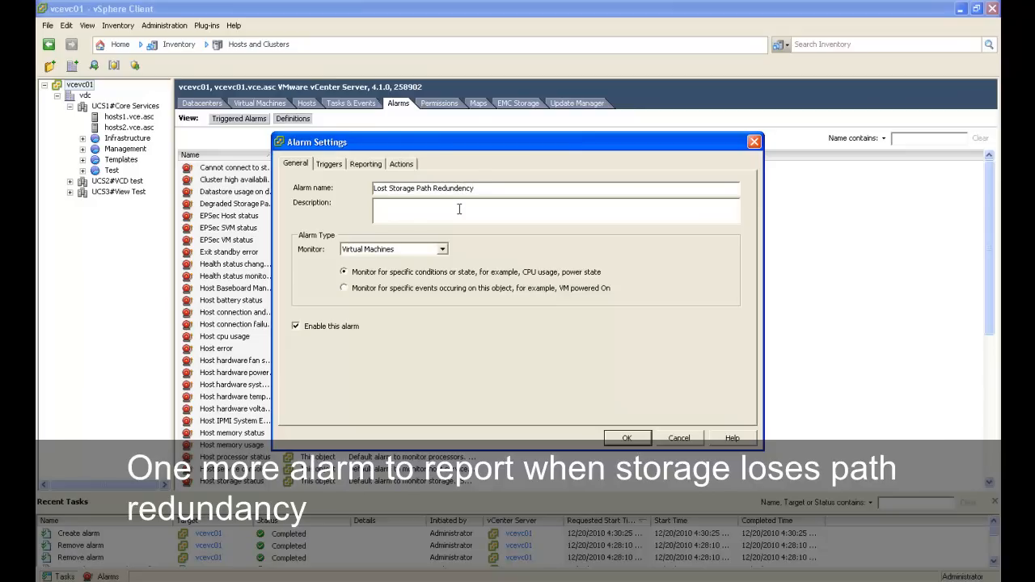
Step: Set the Lost Storage Path Redundancy alarm to monitor Hosts for specific events occurring on the object
{"action": "left_click", "coordinate": [444, 252]}
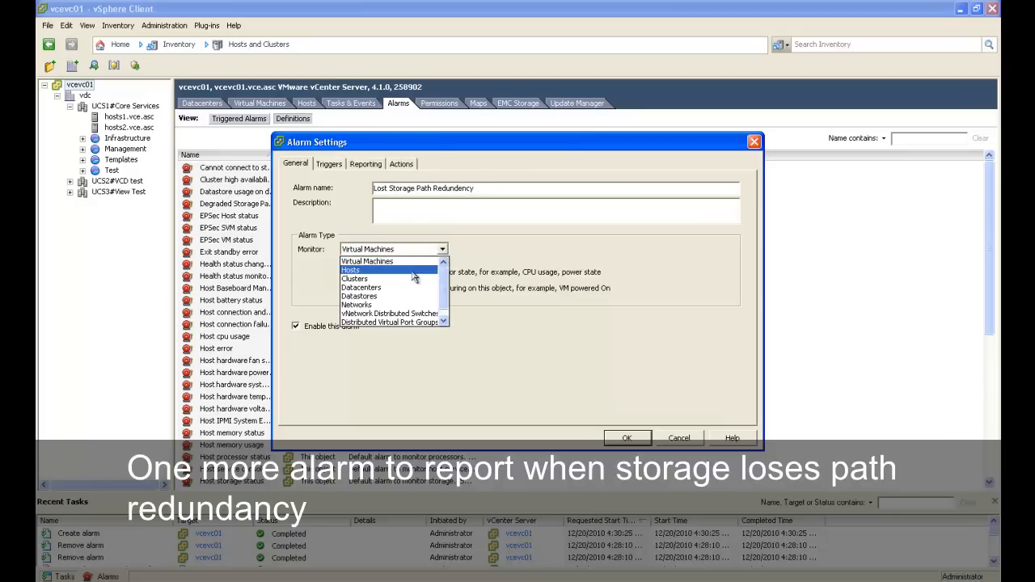
{"action": "left_click", "coordinate": [410, 266]}
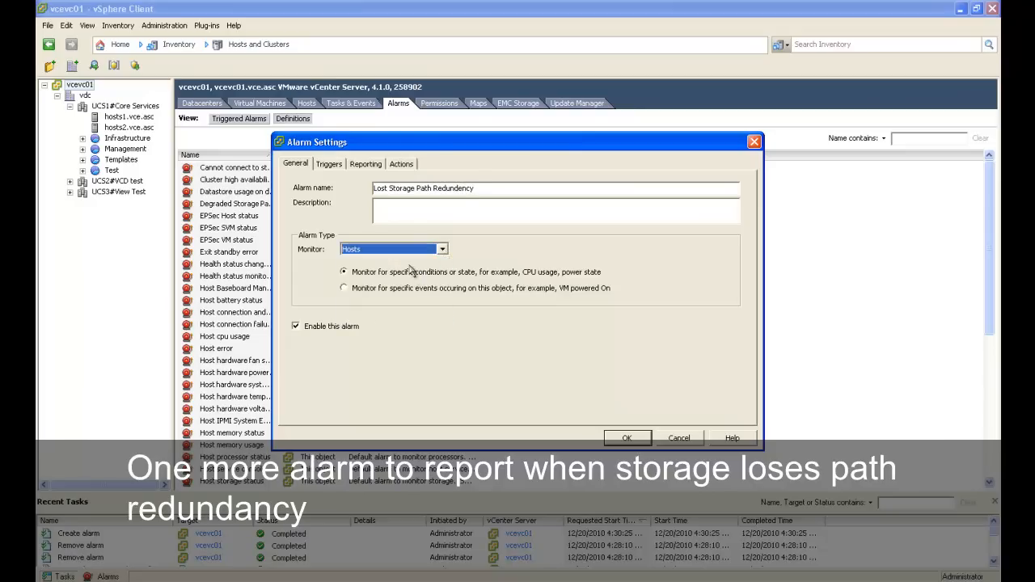
{"action": "left_click", "coordinate": [369, 291]}
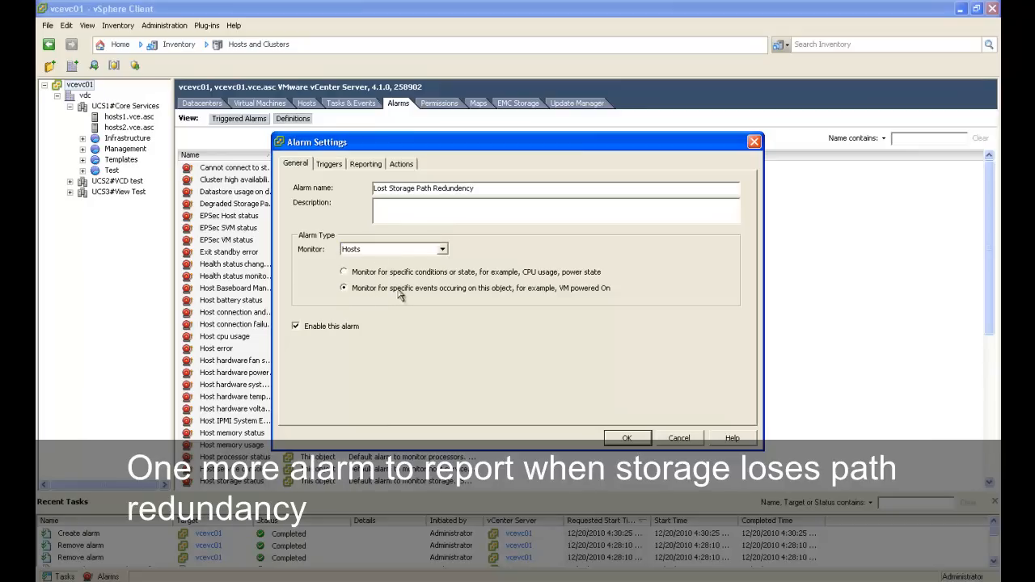
Step: Add a trigger for the event "Lost Storage Path Redundancy" to the alarm, keeping its status as Alert
{"action": "left_click", "coordinate": [330, 165]}
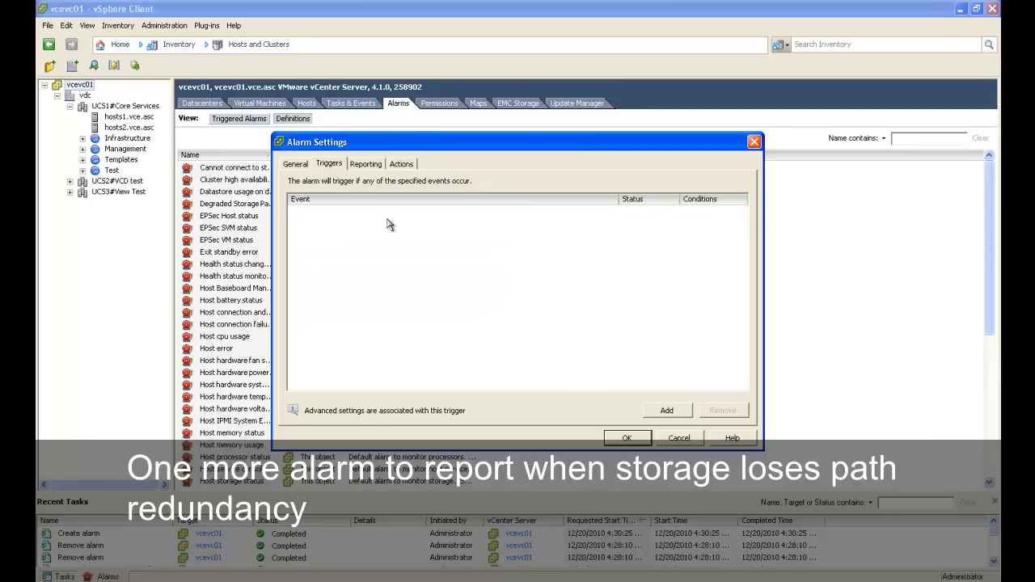
{"action": "left_click", "coordinate": [667, 410]}
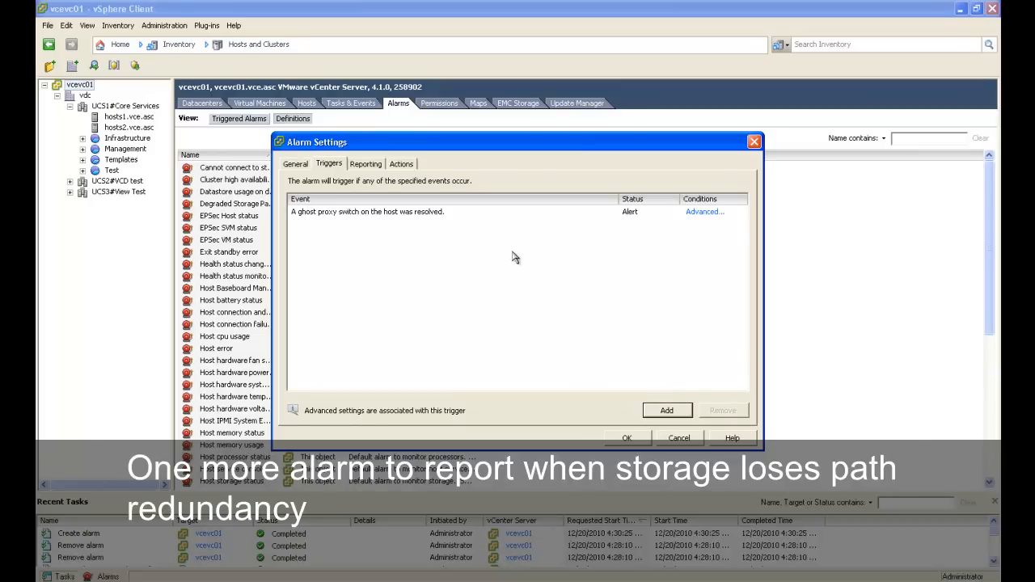
{"action": "left_click", "coordinate": [489, 214]}
{"action": "left_click", "coordinate": [616, 217]}
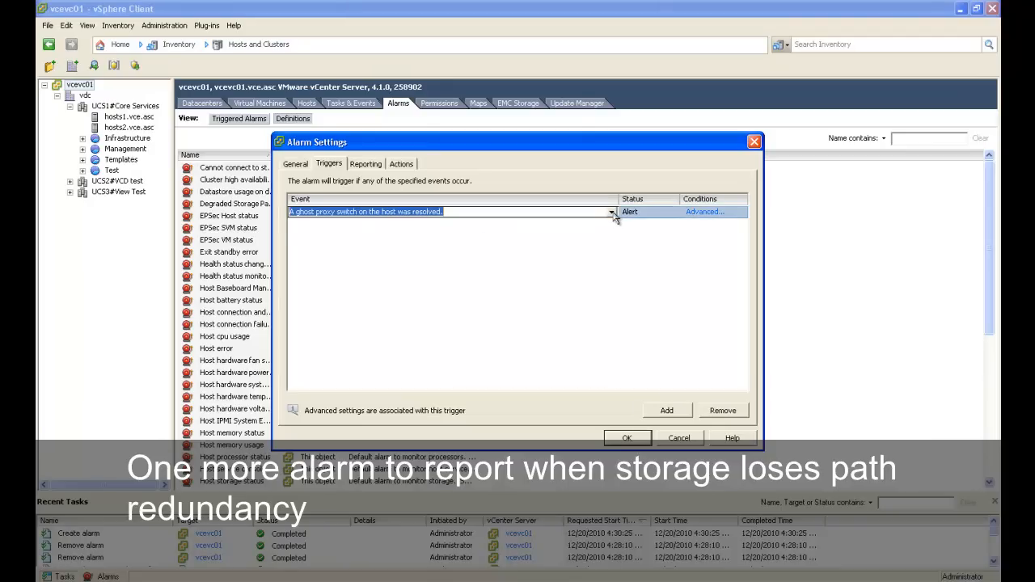
{"action": "left_click", "coordinate": [614, 214]}
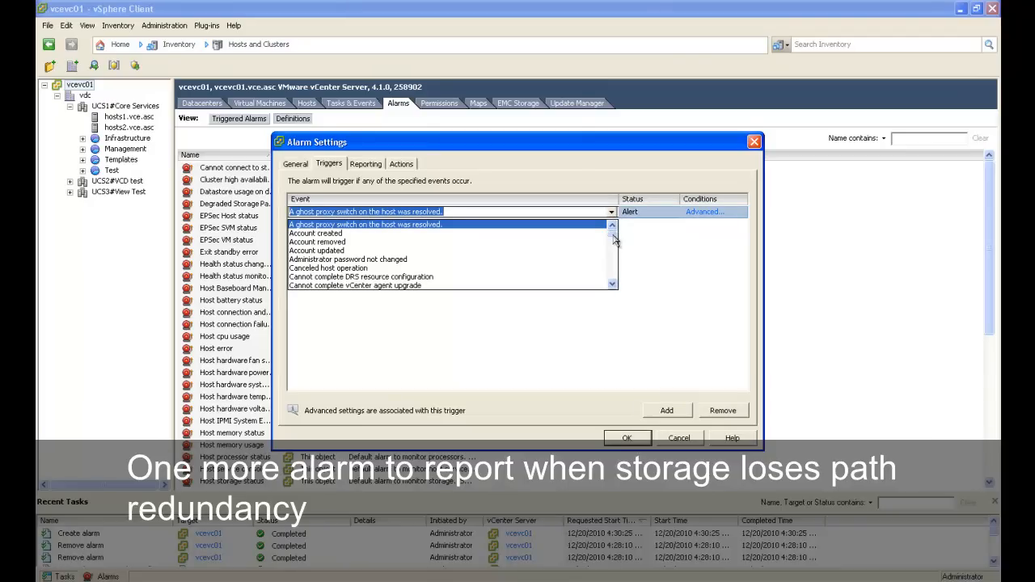
{"action": "left_click_drag", "start_coordinate": [614, 238], "coordinate": [612, 279]}
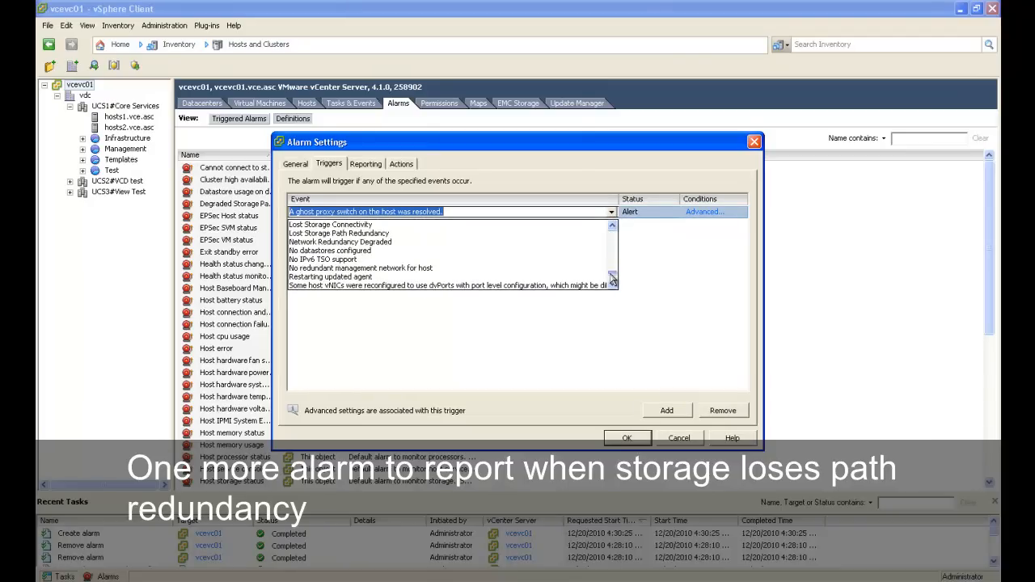
{"action": "left_click", "coordinate": [571, 242]}
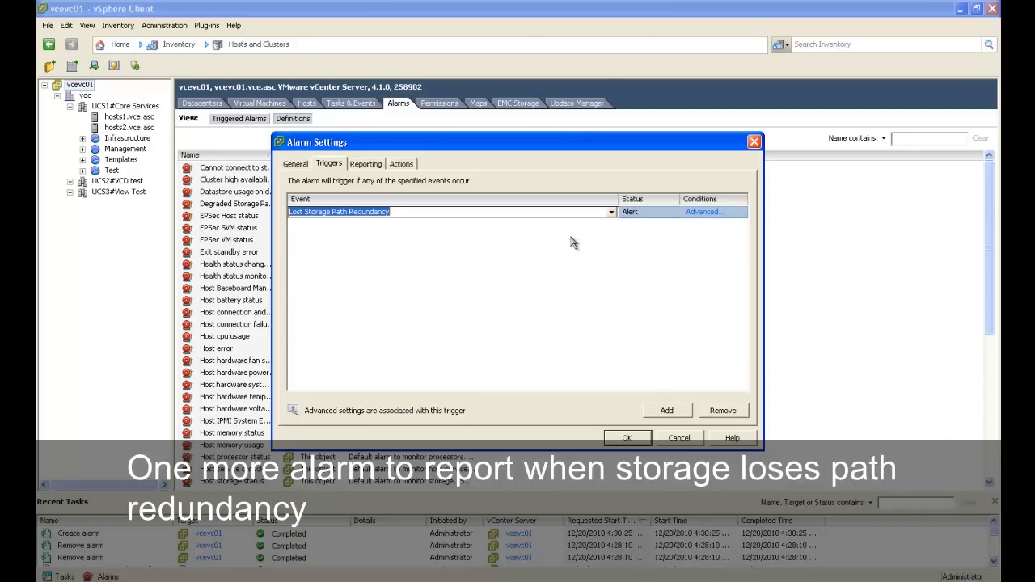
{"action": "left_click", "coordinate": [647, 217]}
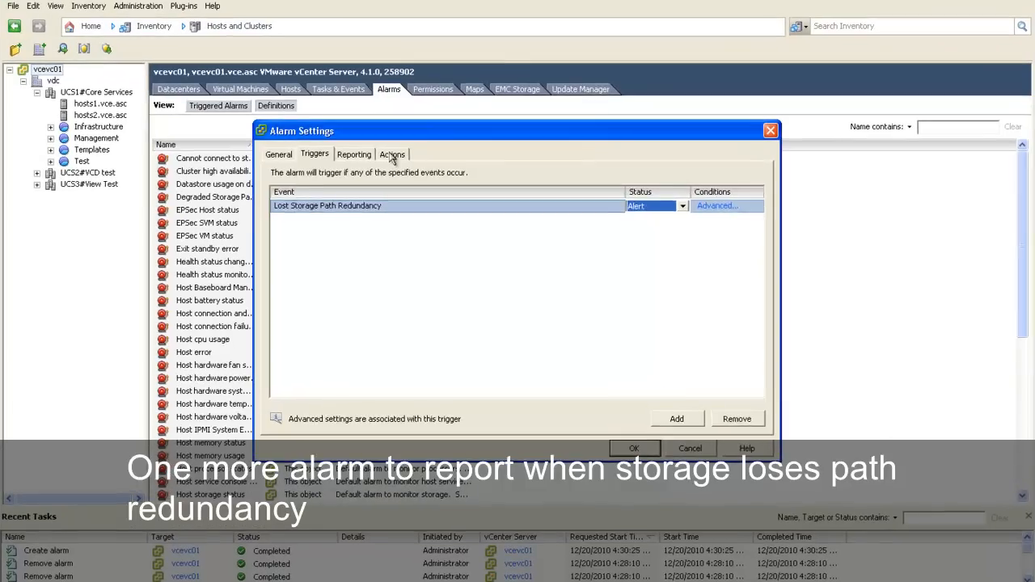
Step: Add an action to the Lost Storage Path Redundancy alarm that runs a command
{"action": "left_click", "coordinate": [402, 165]}
{"action": "left_click", "coordinate": [657, 360]}
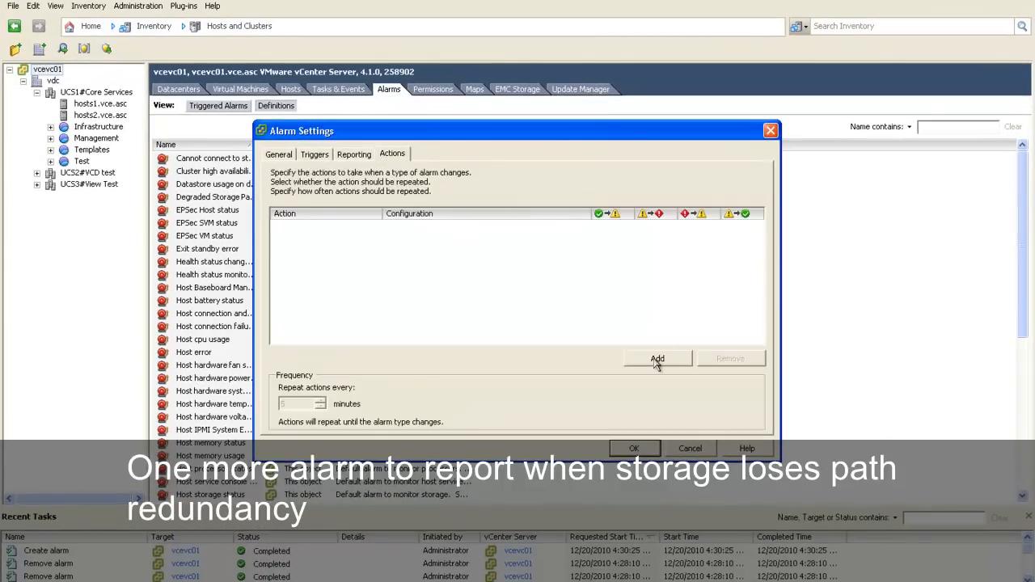
{"action": "left_click", "coordinate": [397, 229]}
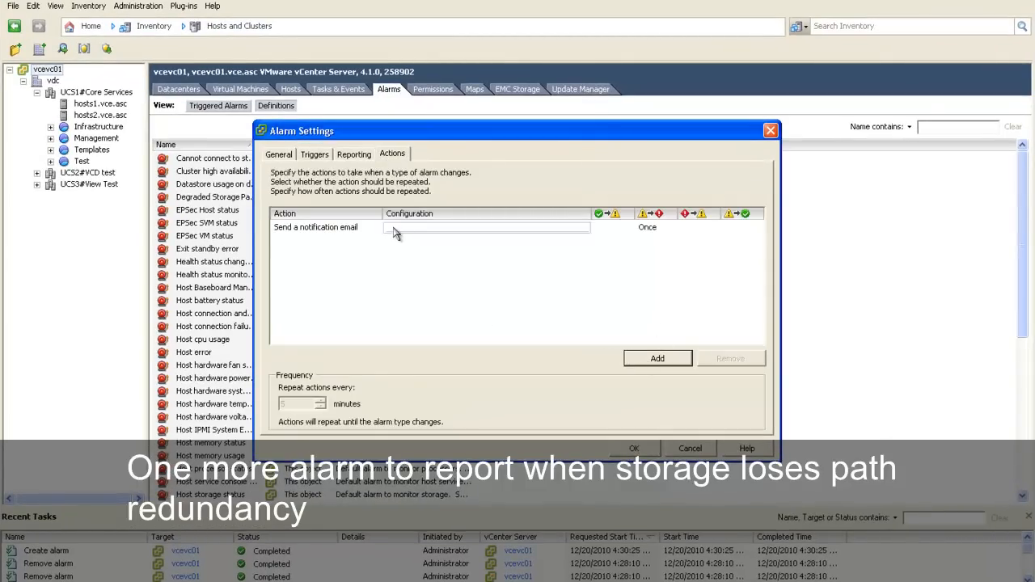
{"action": "left_click", "coordinate": [382, 231]}
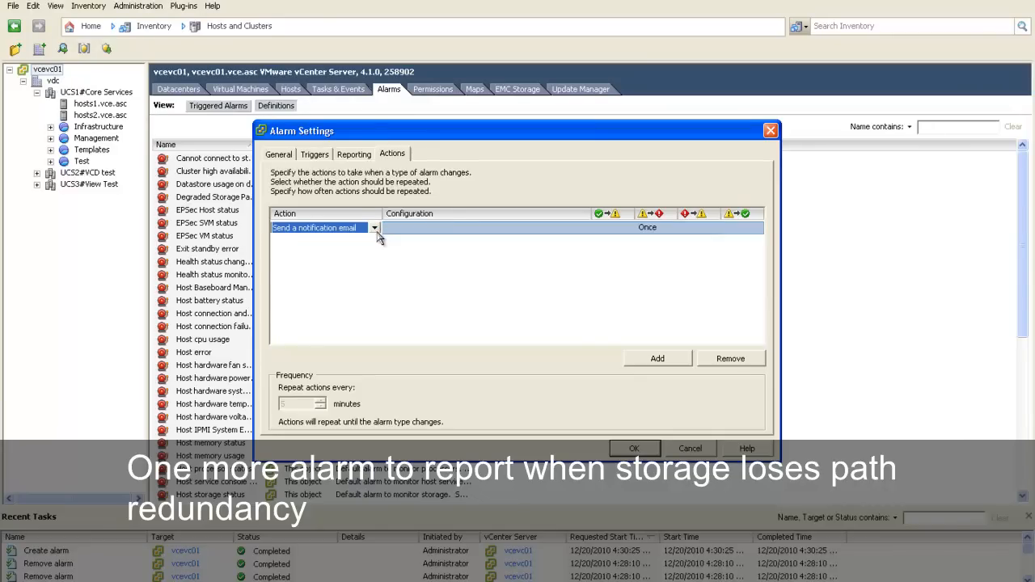
{"action": "left_click", "coordinate": [376, 229]}
{"action": "left_click_drag", "start_coordinate": [378, 266], "coordinate": [377, 279]}
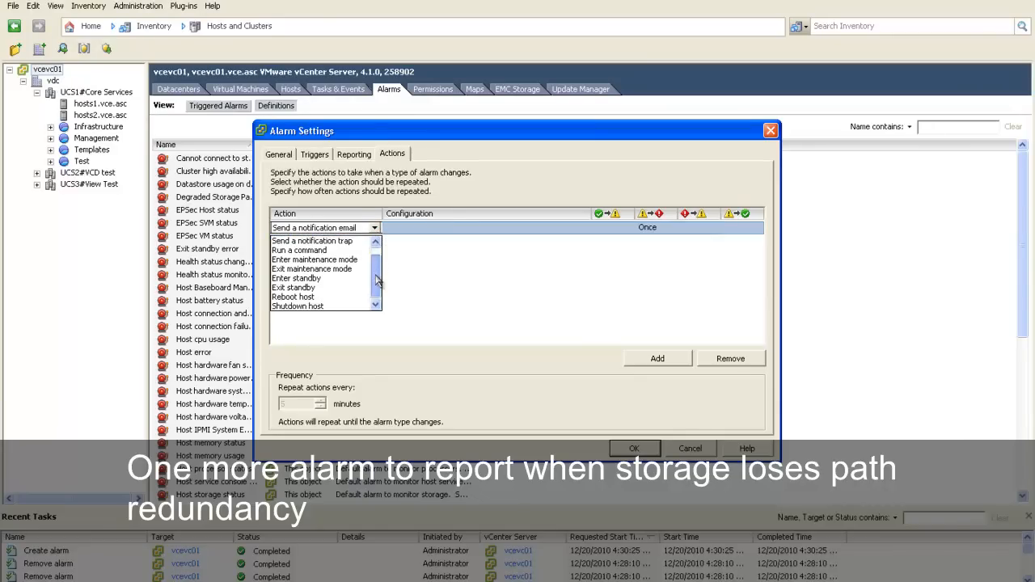
{"action": "left_click", "coordinate": [353, 259]}
Step: Set the action's command to "c:\users\public\vcenter-alarmlog.exe 8002" and save the alarm
{"action": "left_click", "coordinate": [404, 228]}
{"action": "type", "text": "c"}
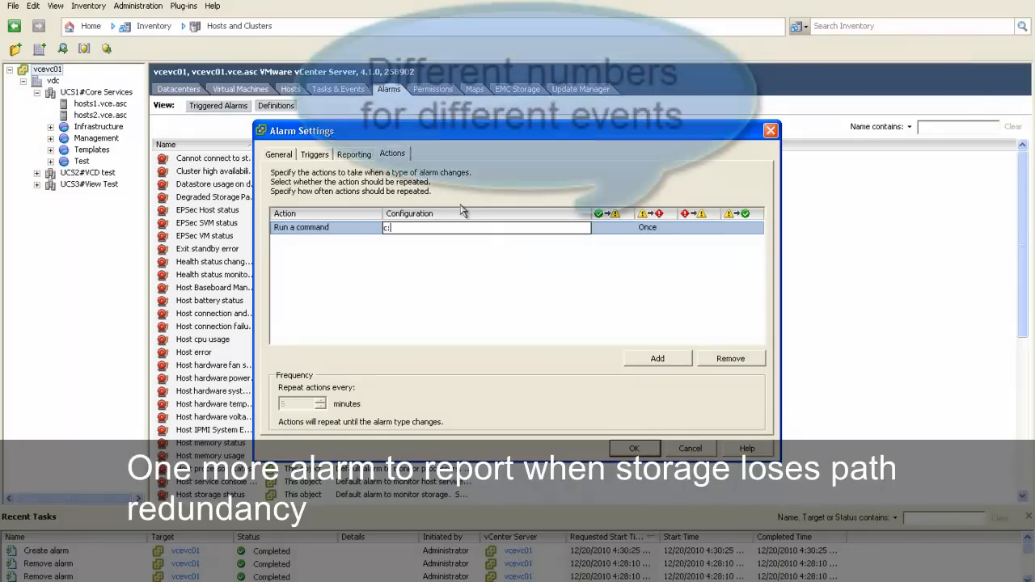
{"action": "type", "text": ":\\u"}
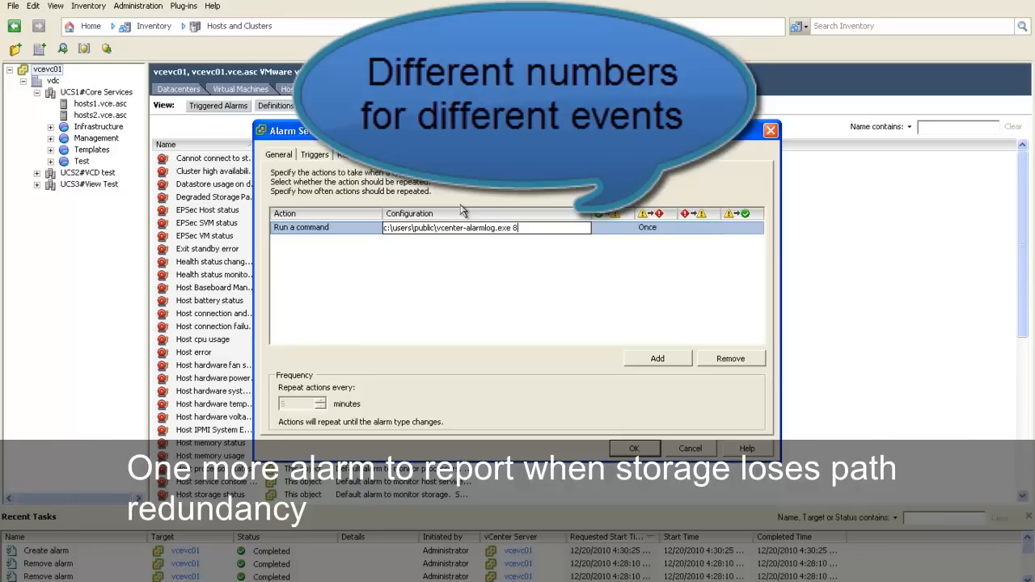
{"action": "left_click", "coordinate": [510, 256]}
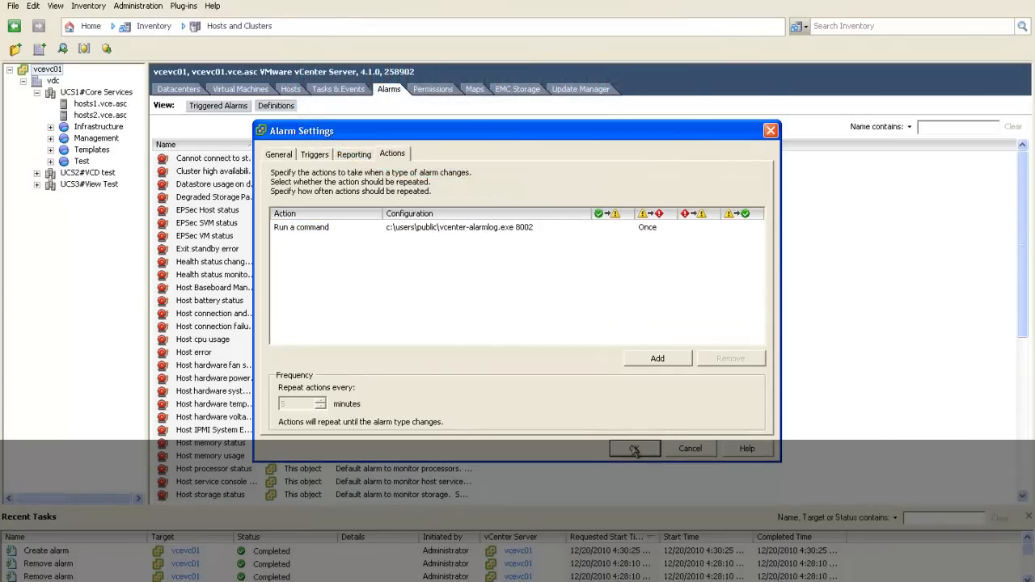
{"action": "left_click", "coordinate": [635, 449]}
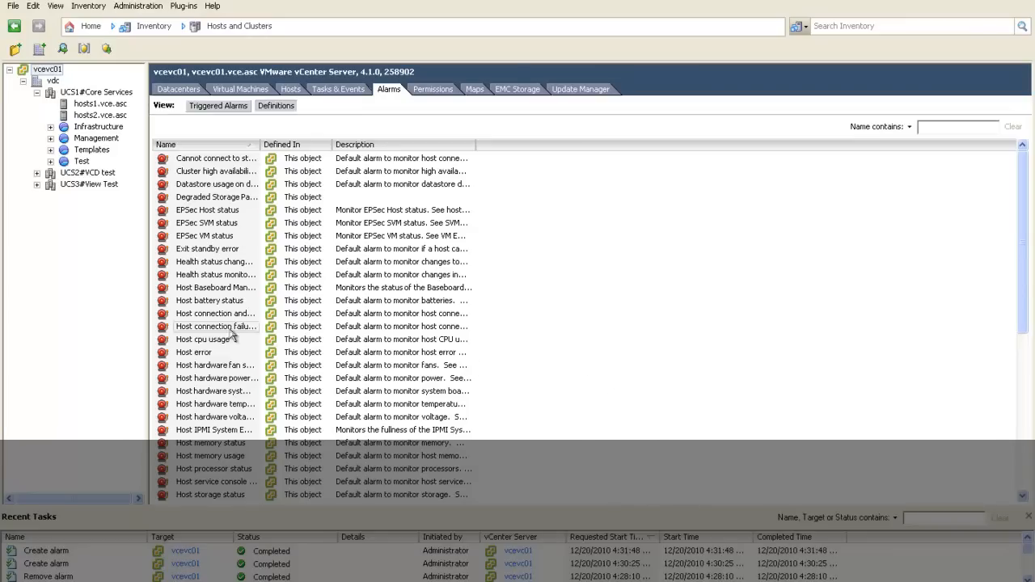
Step: Check the vcevc01 alarm definitions list for the two new storage path alarms
{"action": "left_click", "coordinate": [202, 253]}
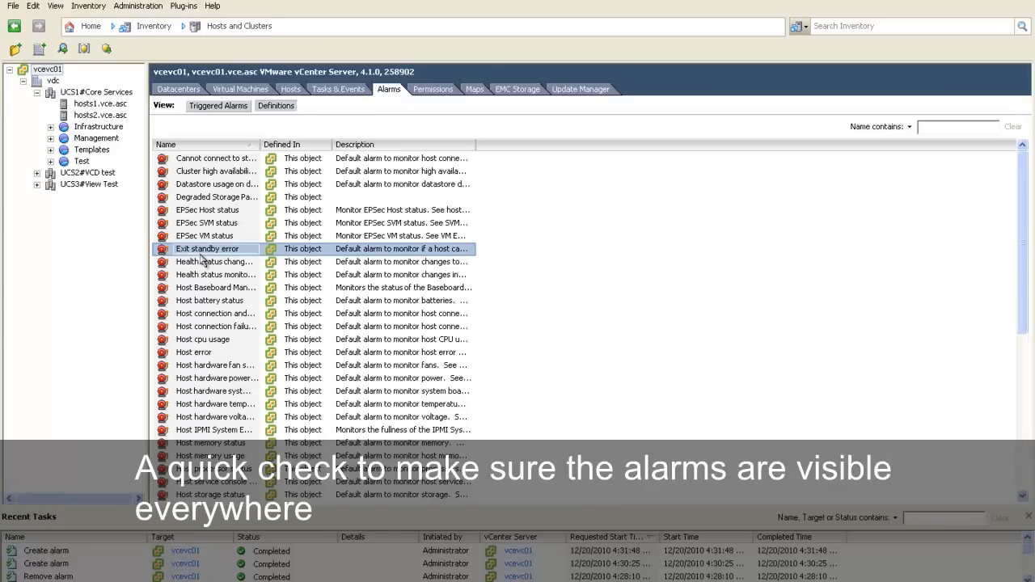
{"action": "scroll", "coordinate": [203, 259], "scroll_direction": "down", "scroll_amount": 7}
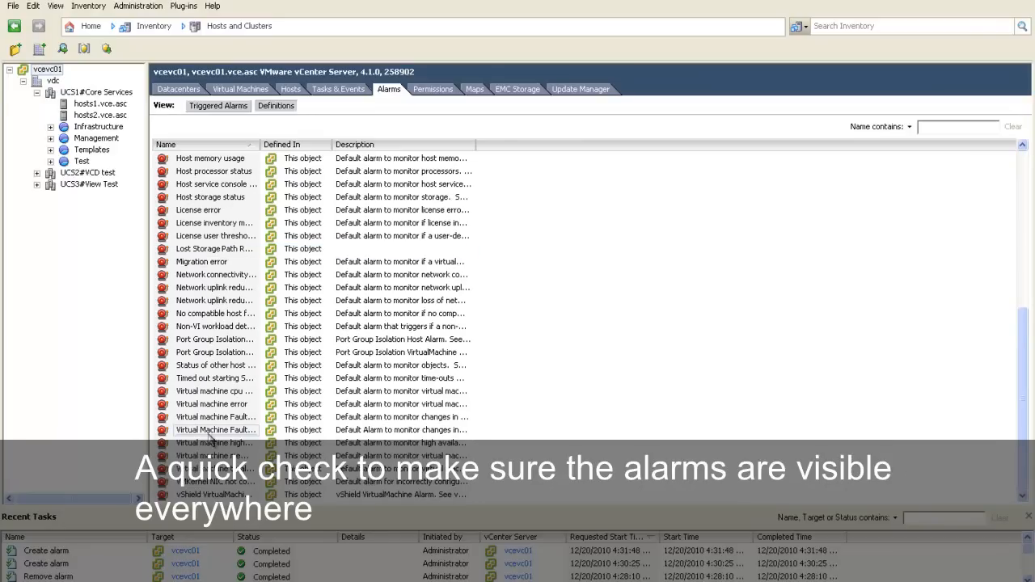
{"action": "scroll", "coordinate": [213, 254], "scroll_direction": "up", "scroll_amount": 7}
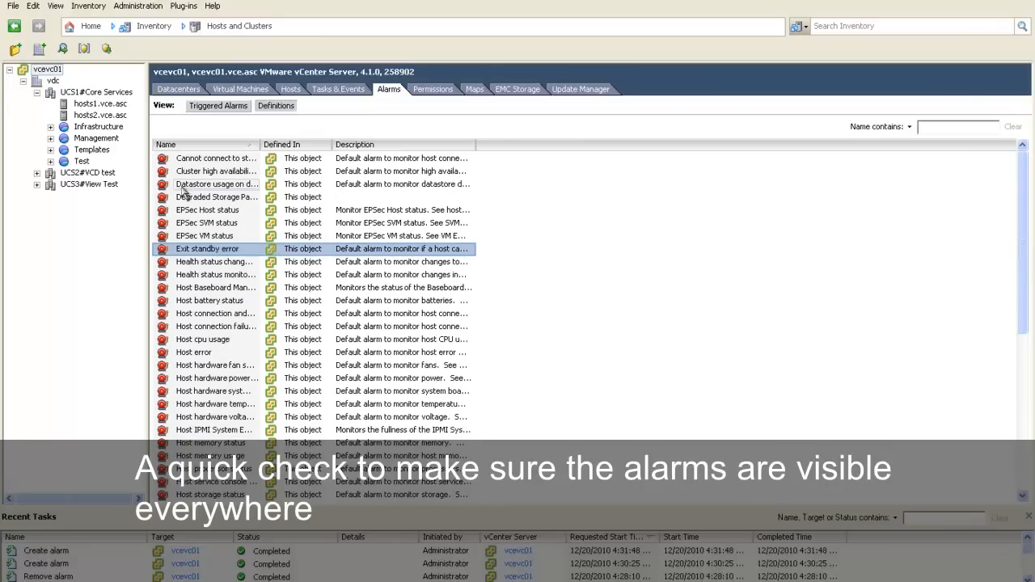
Step: Widen the Name column of the vcevc01 alarm definitions and locate the Degraded Storage Path and Lost Storage Path Redundancy alarms
{"action": "left_click", "coordinate": [194, 199]}
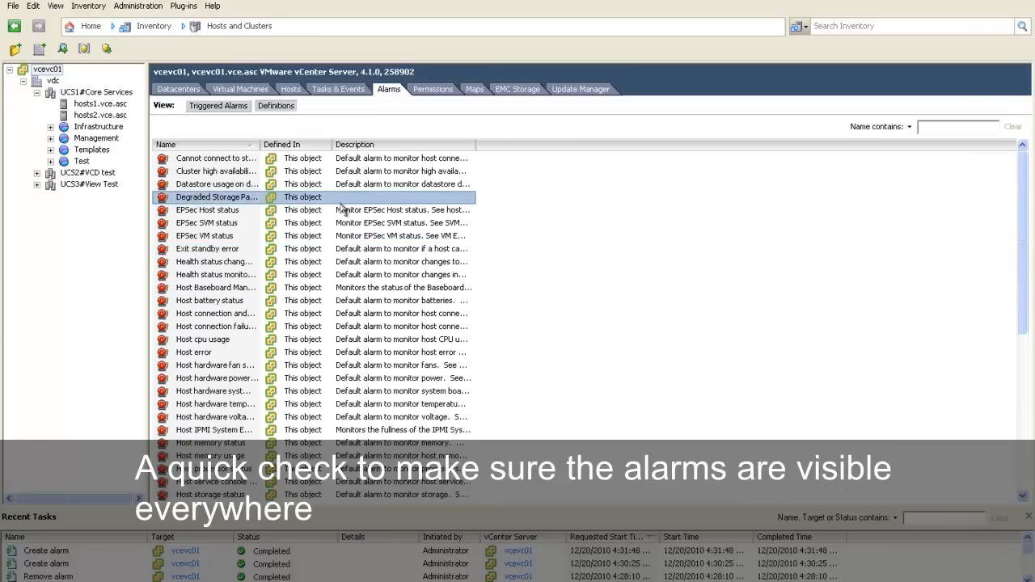
{"action": "left_click_drag", "start_coordinate": [261, 144], "coordinate": [323, 146]}
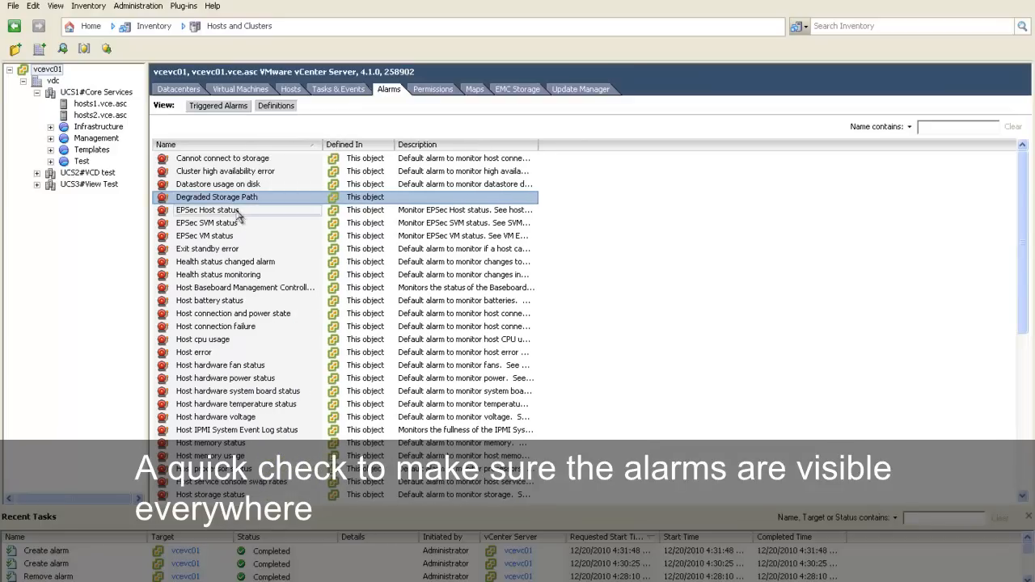
{"action": "scroll", "coordinate": [254, 271], "scroll_direction": "down", "scroll_amount": 3}
{"action": "scroll", "coordinate": [255, 271], "scroll_direction": "down", "scroll_amount": 1}
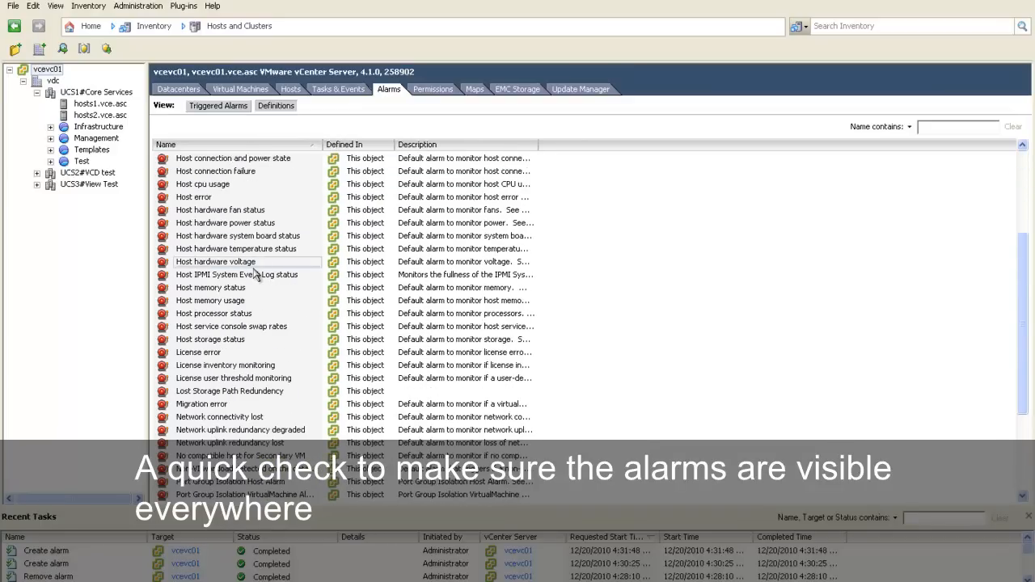
{"action": "left_click", "coordinate": [232, 393]}
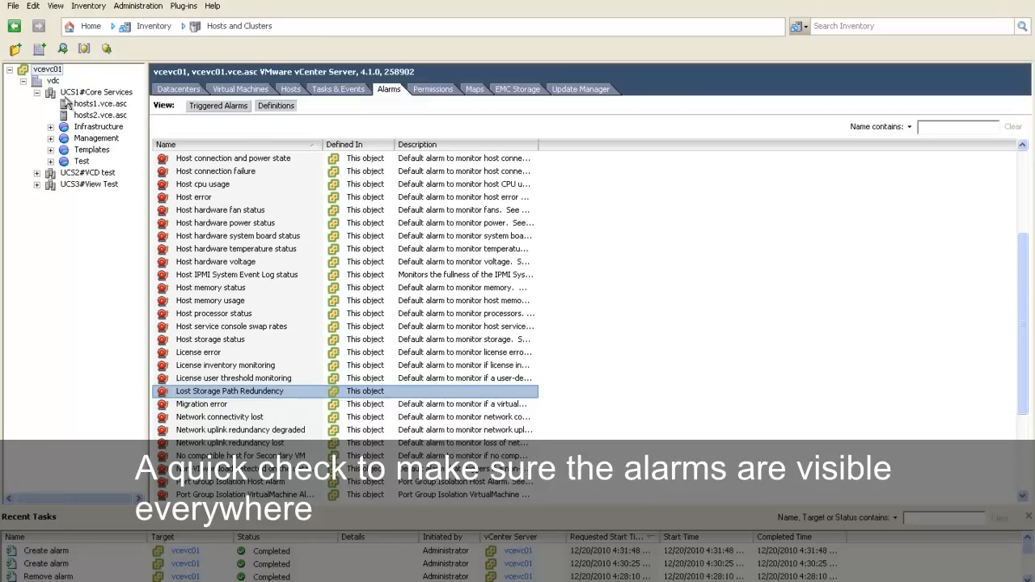
Step: Check the alarm definitions of hosts1.vce.asc for both storage path alarms, widening the Name column and sorting by name
{"action": "left_click", "coordinate": [93, 104]}
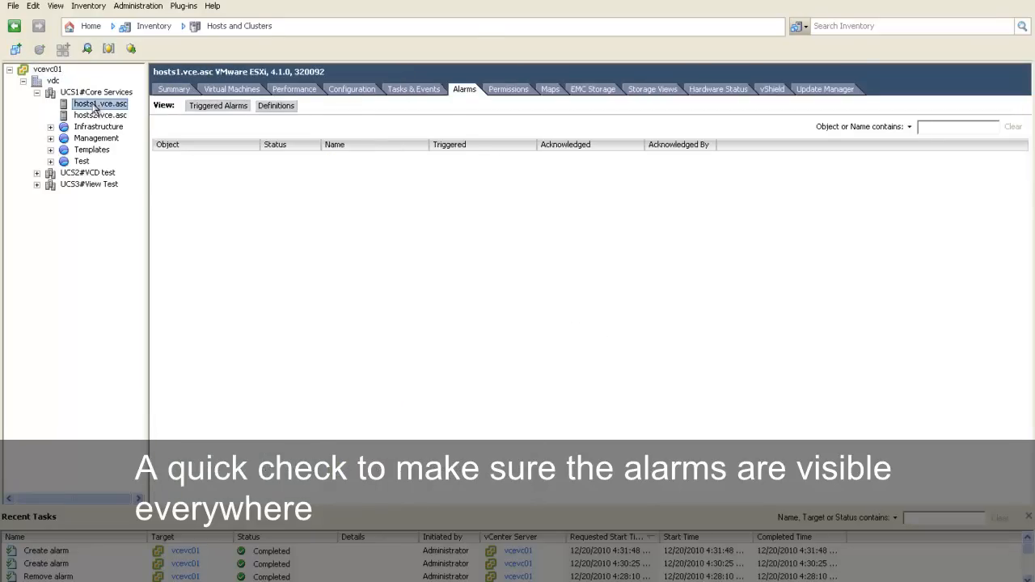
{"action": "left_click", "coordinate": [283, 115]}
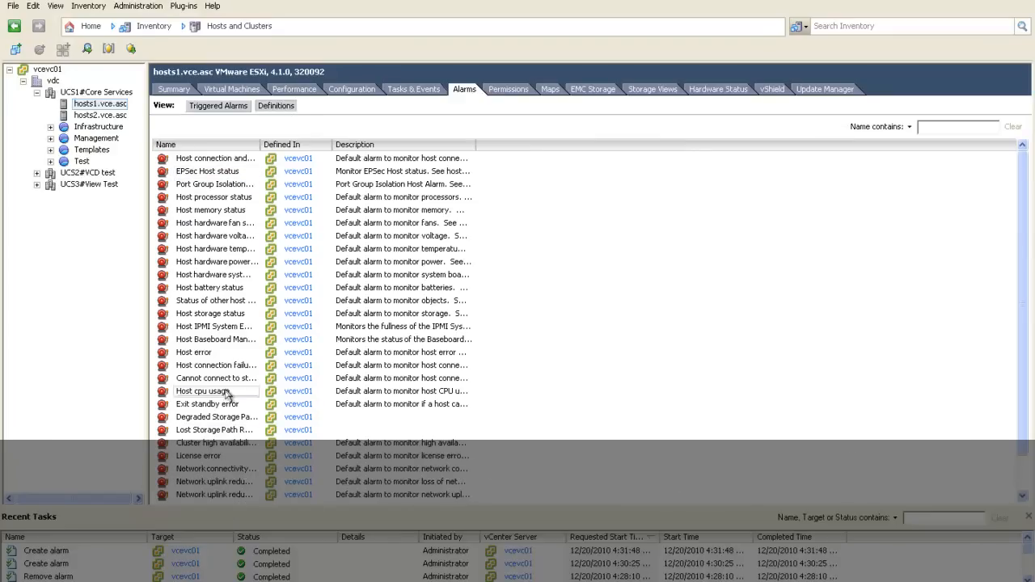
{"action": "left_click", "coordinate": [225, 432]}
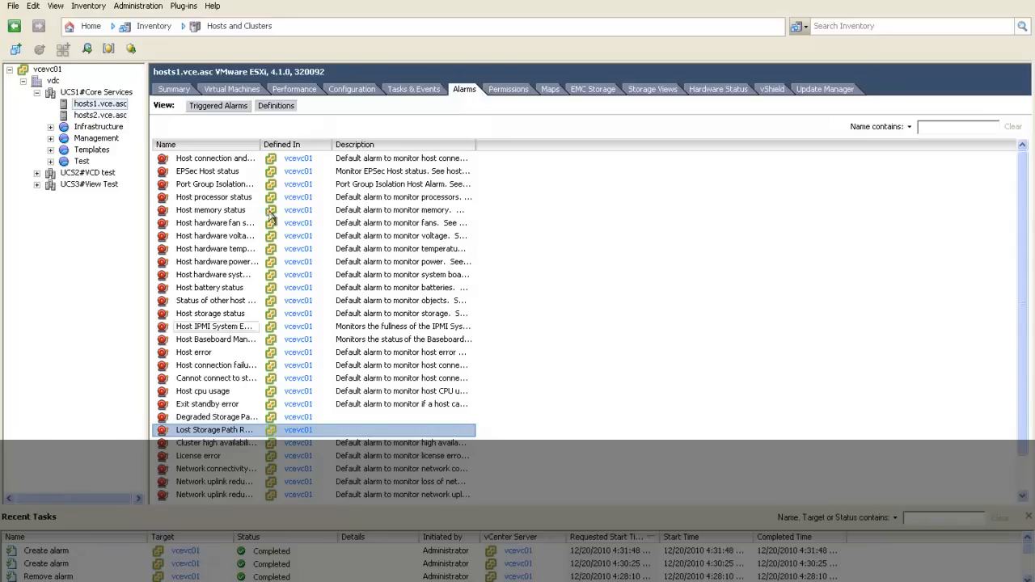
{"action": "left_click_drag", "start_coordinate": [260, 145], "coordinate": [323, 148]}
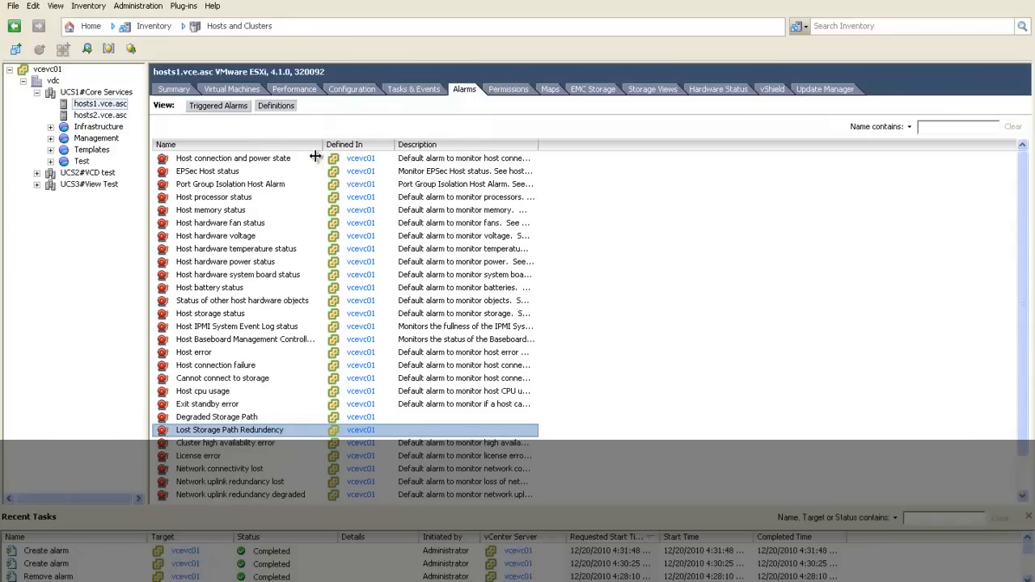
{"action": "left_click", "coordinate": [250, 263]}
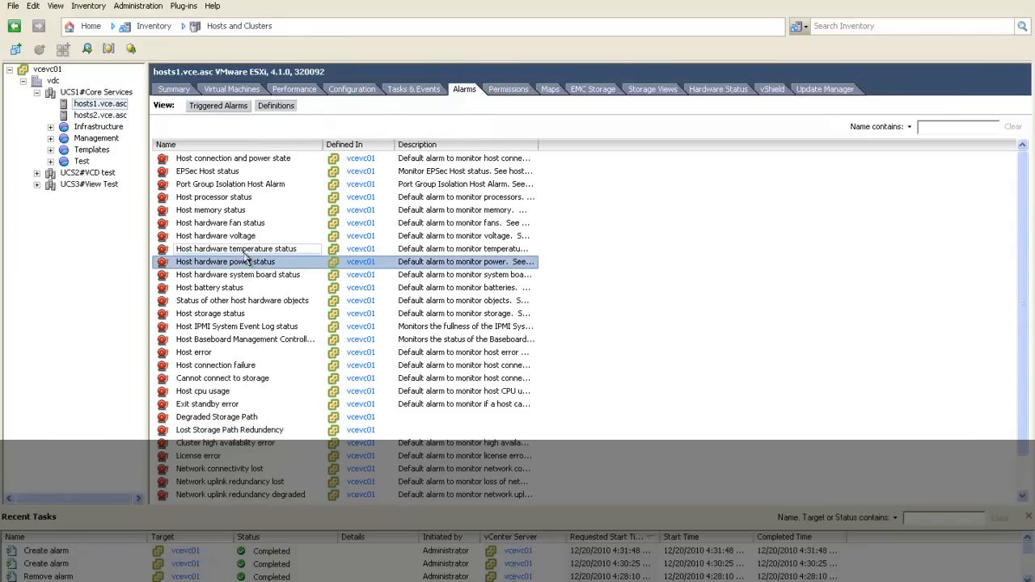
{"action": "left_click", "coordinate": [237, 145]}
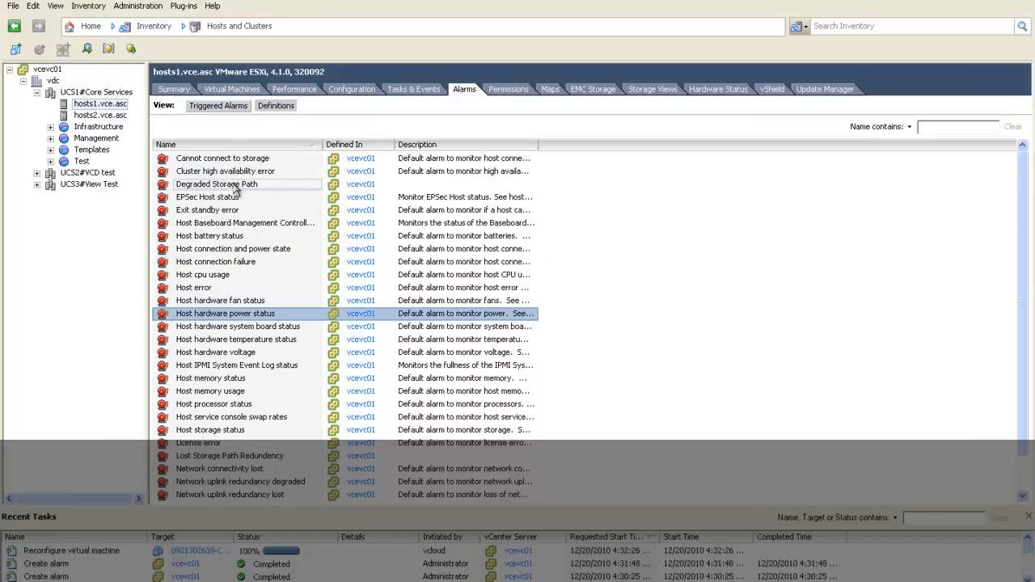
{"action": "left_click", "coordinate": [238, 185]}
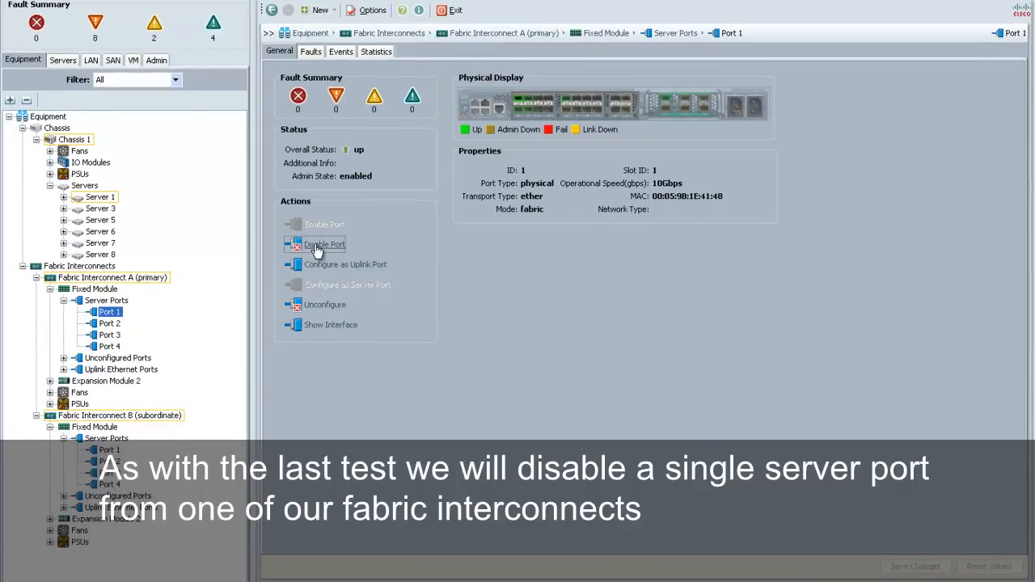
Step: In Cisco UCS Manager, disable server Port 1 on the fixed module of Fabric Interconnect A
{"action": "left_click", "coordinate": [317, 250]}
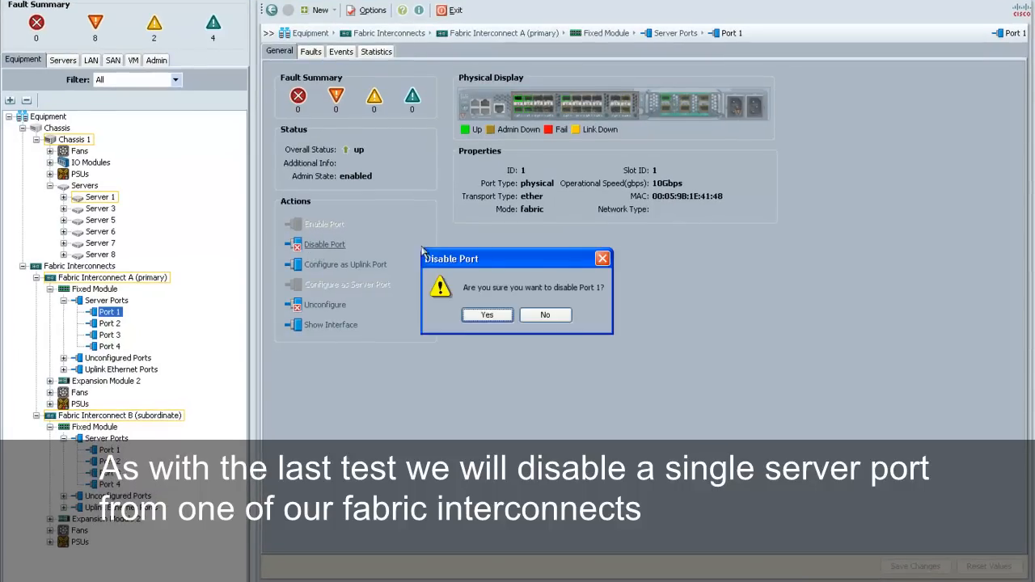
{"action": "left_click", "coordinate": [487, 316]}
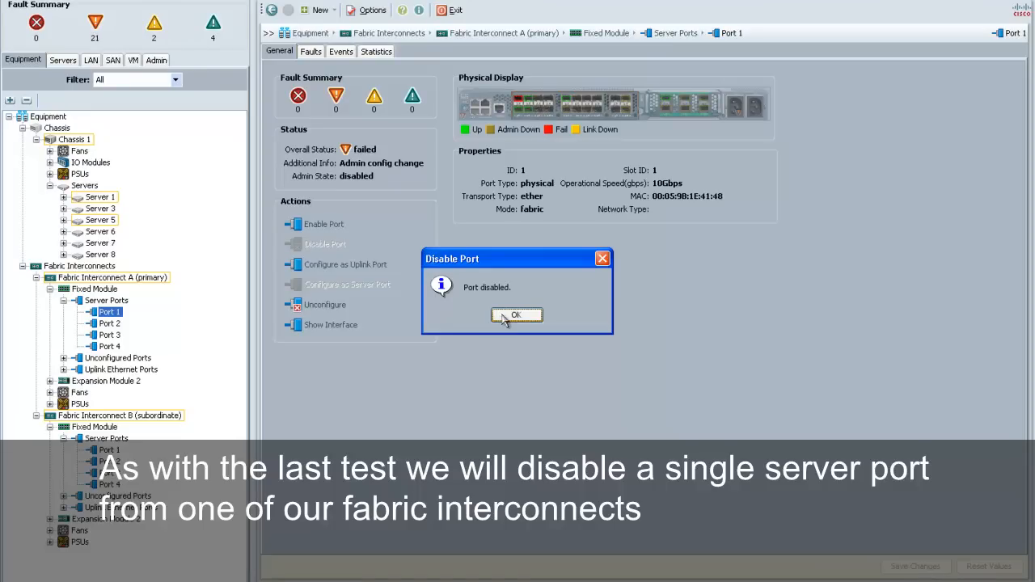
{"action": "left_click", "coordinate": [509, 315]}
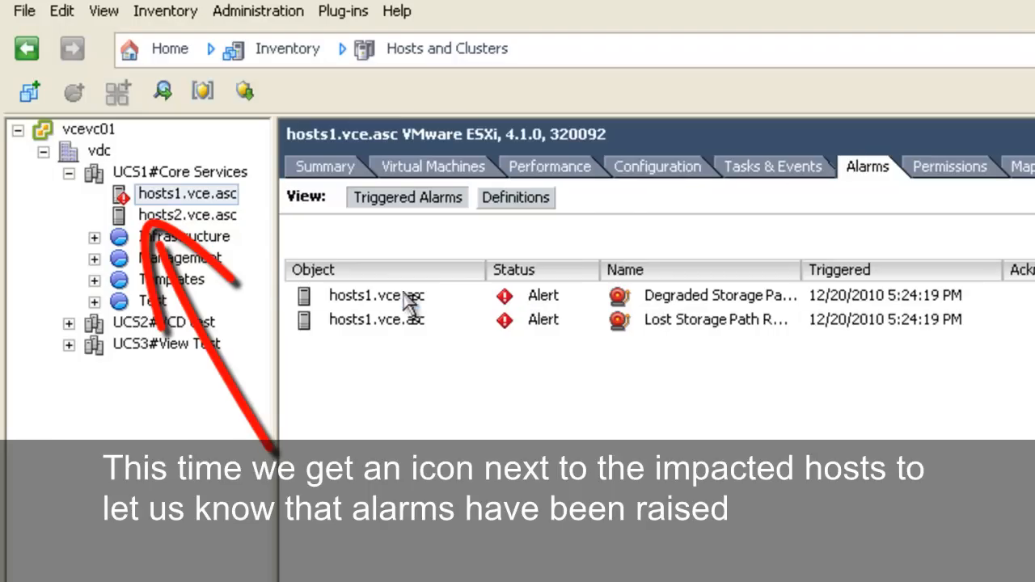
Step: In the vSphere Client, review the triggered alarms and the logged events of hosts1.vce.asc
{"action": "left_click", "coordinate": [408, 298]}
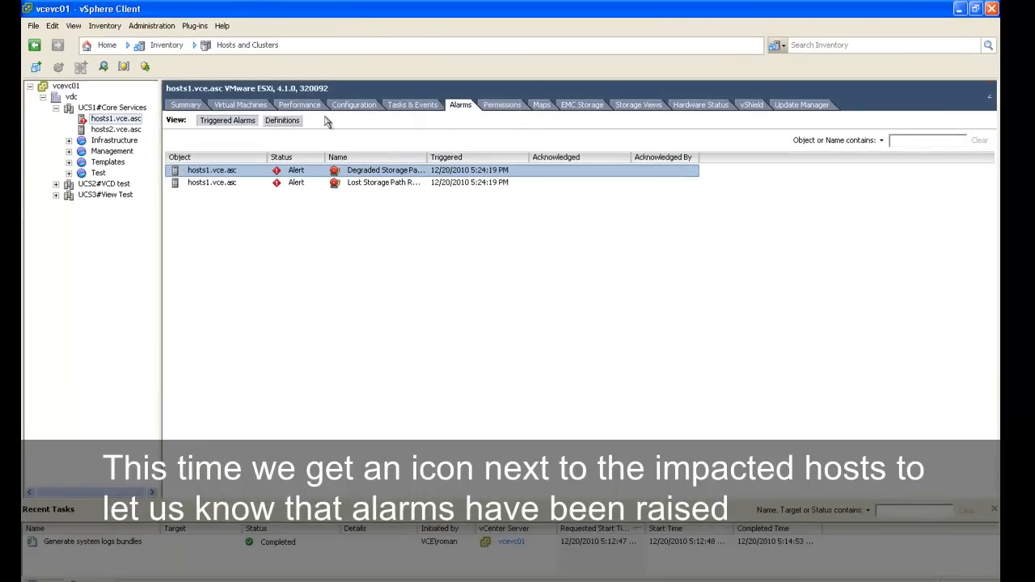
{"action": "left_click", "coordinate": [409, 107]}
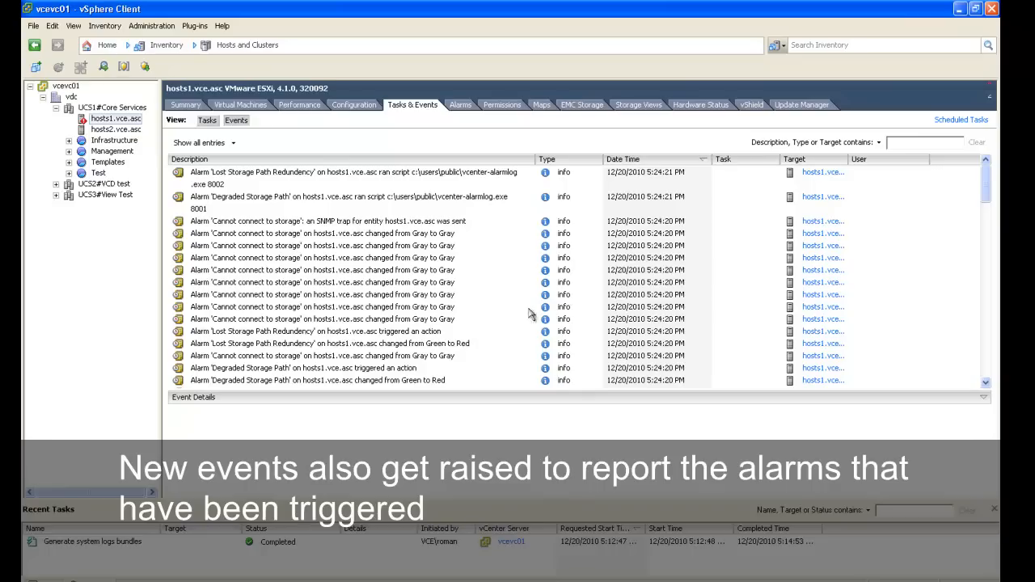
Step: Inspect the storage paths of the vmhba1 and vmhba2 Fibre Channel adapters on hosts1.vce.asc
{"action": "left_click", "coordinate": [353, 105]}
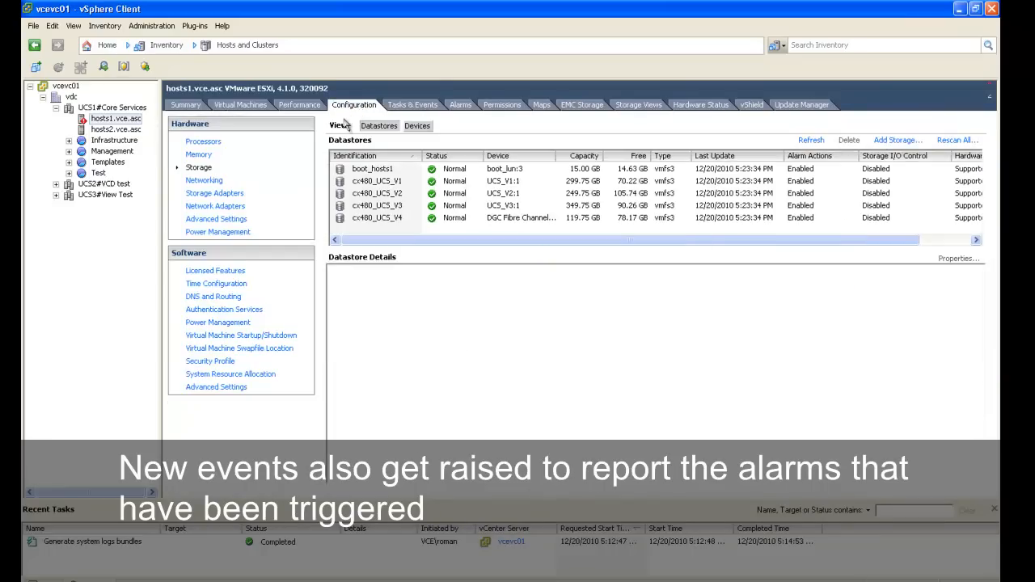
{"action": "left_click", "coordinate": [208, 197]}
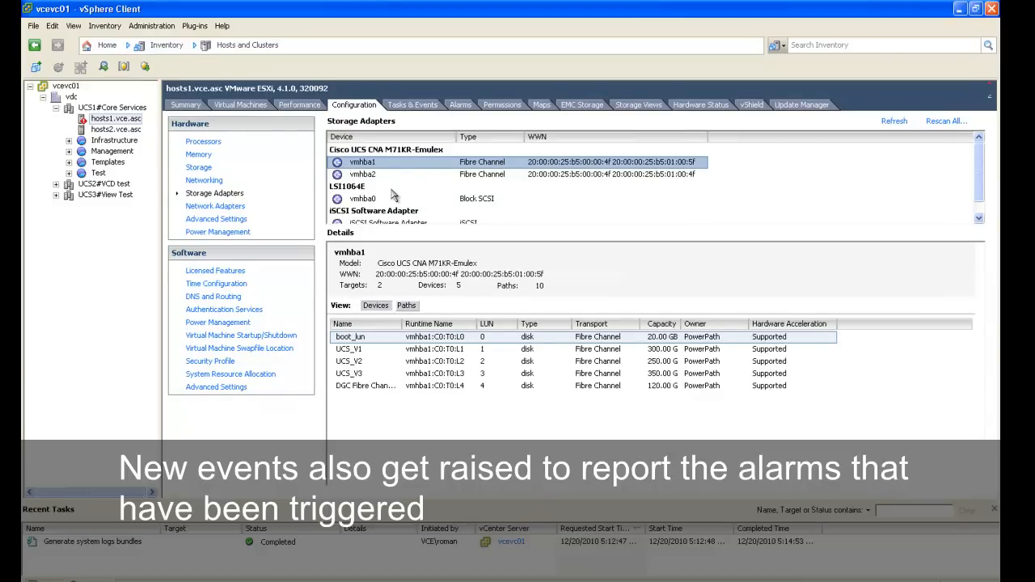
{"action": "left_click", "coordinate": [407, 306]}
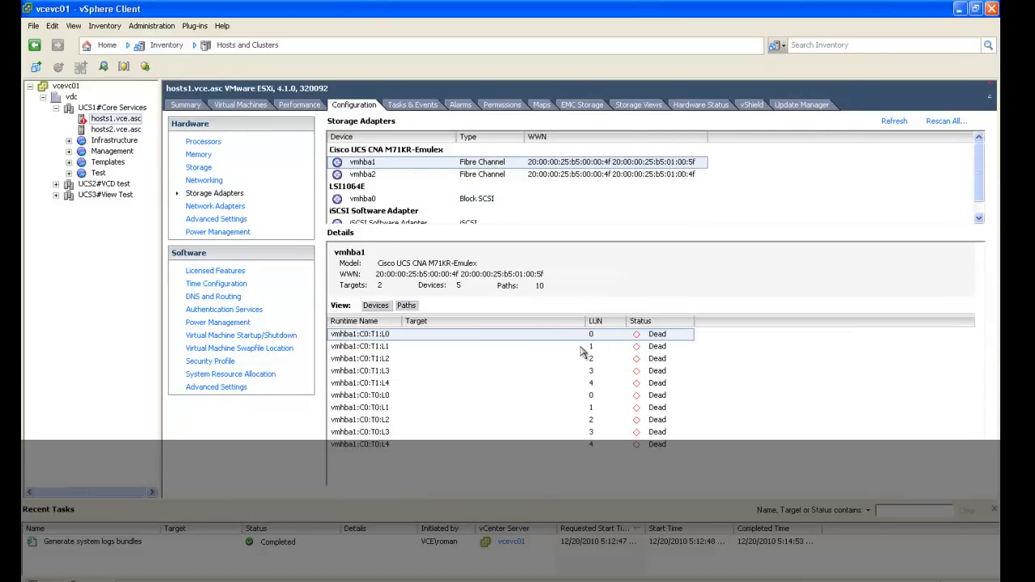
{"action": "left_click", "coordinate": [523, 176]}
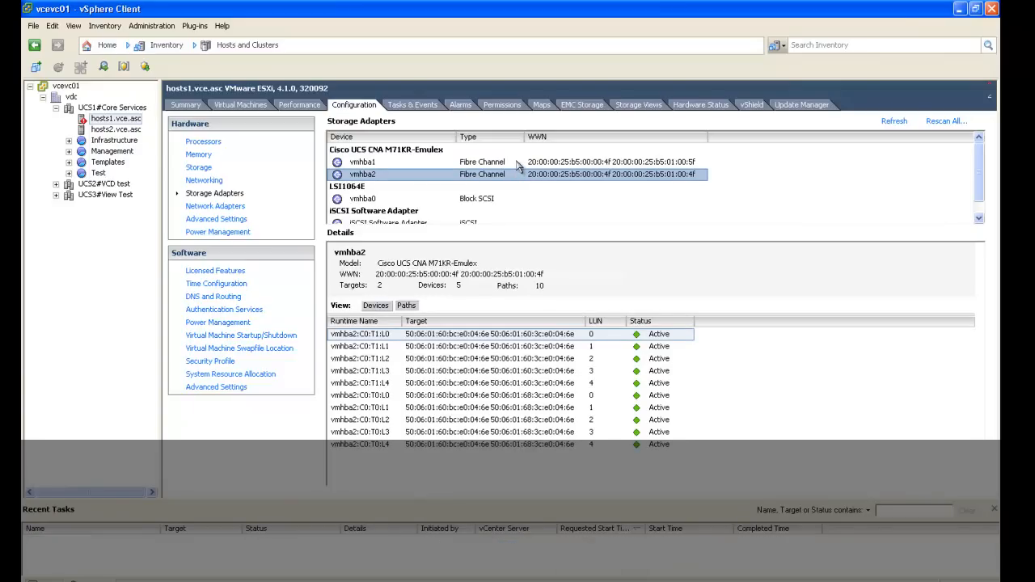
{"action": "left_click", "coordinate": [519, 163]}
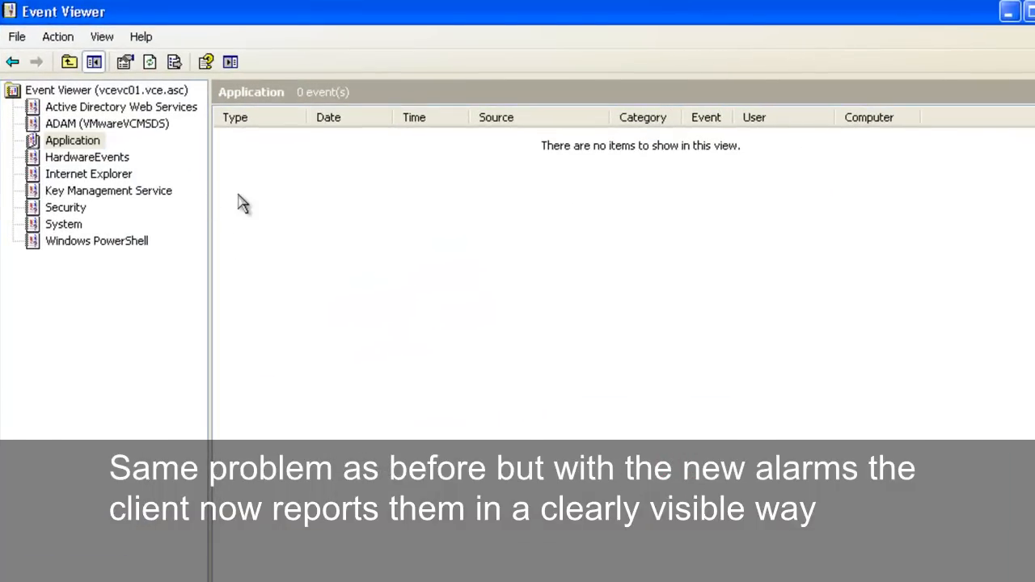
Step: In Event Viewer, refresh the Application log of vcevc01 and open the details of the oldest error event
{"action": "right_click", "coordinate": [241, 203]}
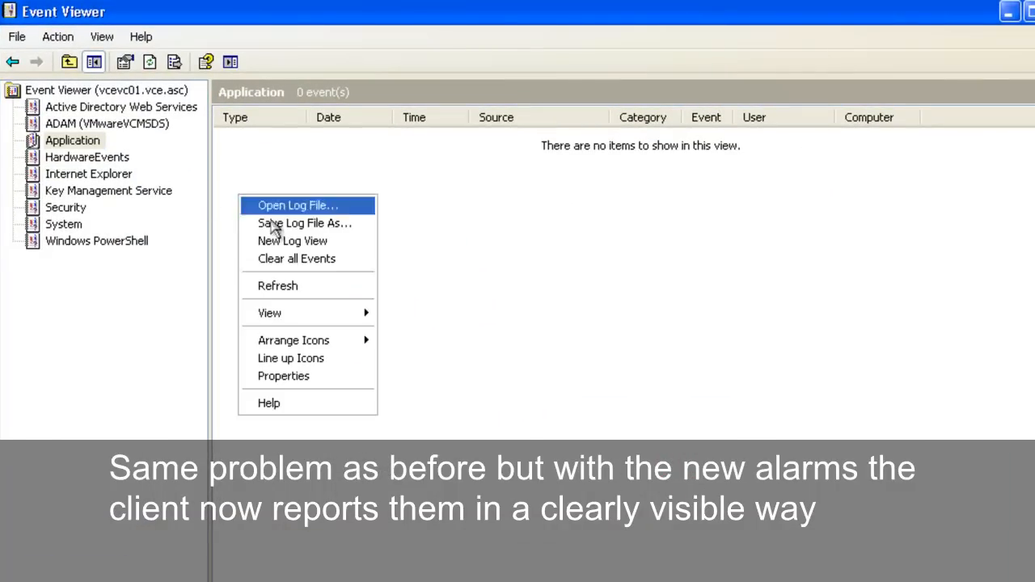
{"action": "left_click", "coordinate": [307, 287]}
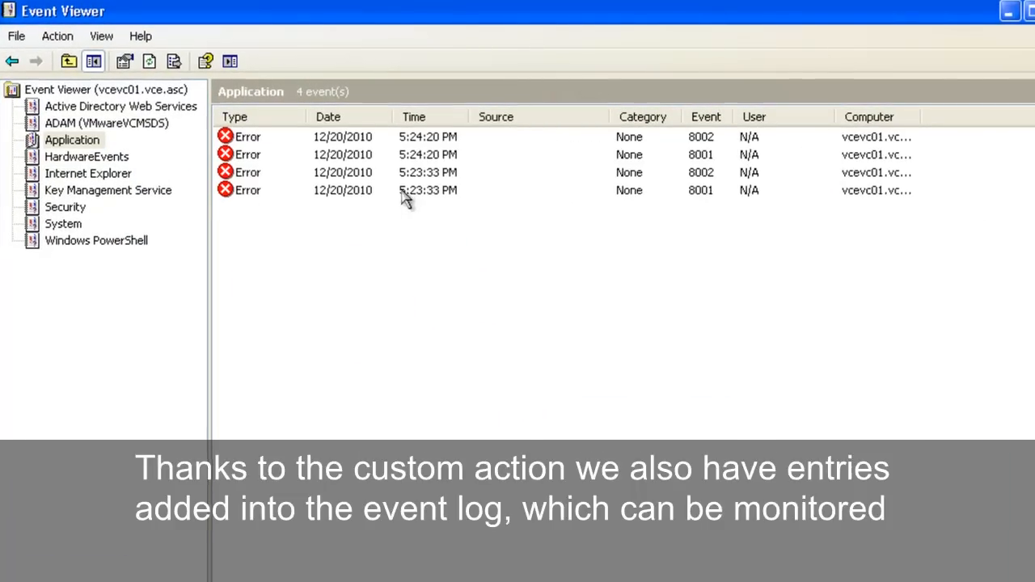
{"action": "double_click", "coordinate": [403, 192]}
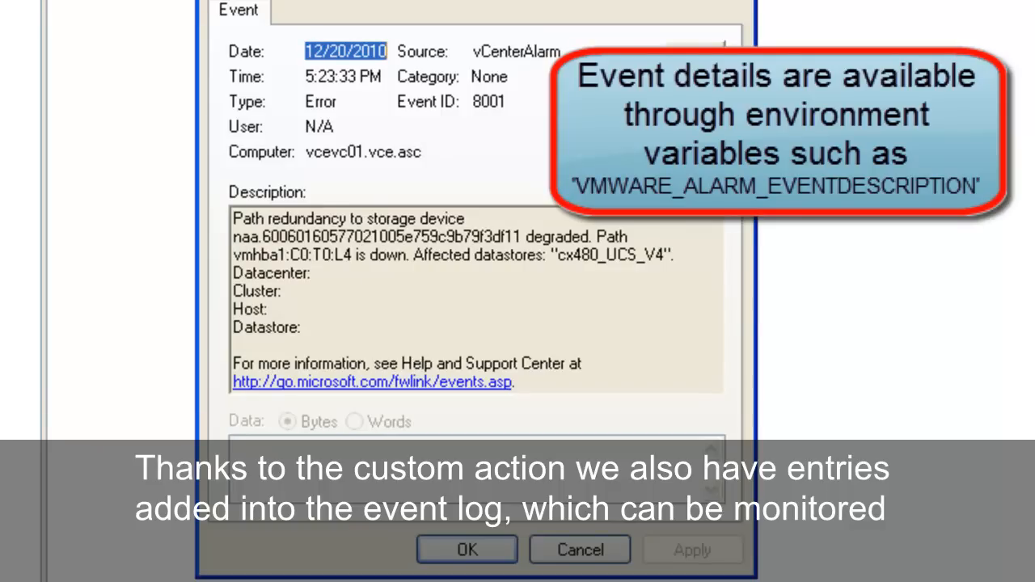
Step: Step through the details of the remaining vCenterAlarm error events up to the newest one and close the event properties
{"action": "left_click", "coordinate": [696, 55]}
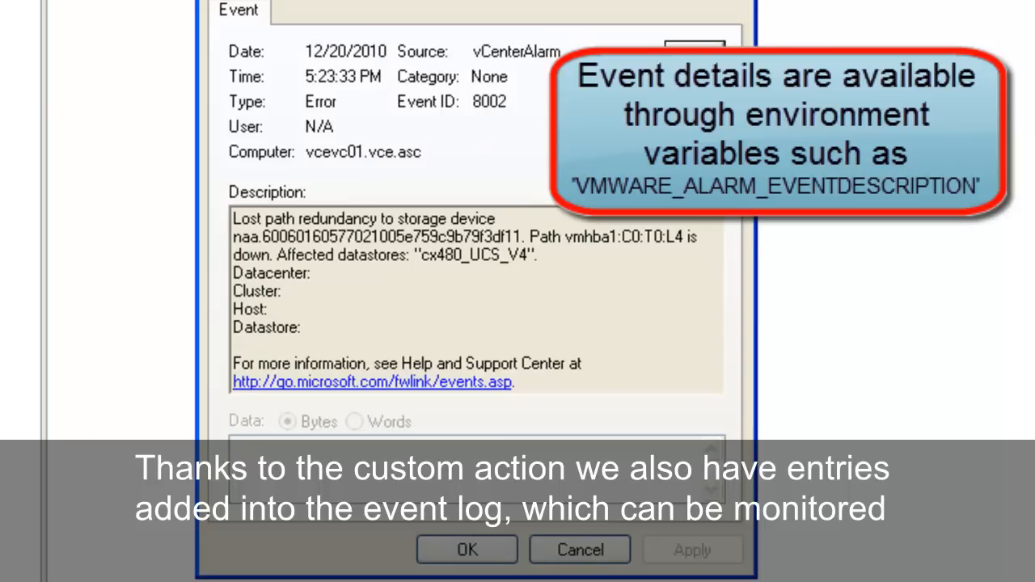
{"action": "left_click", "coordinate": [695, 55]}
{"action": "left_click", "coordinate": [695, 55]}
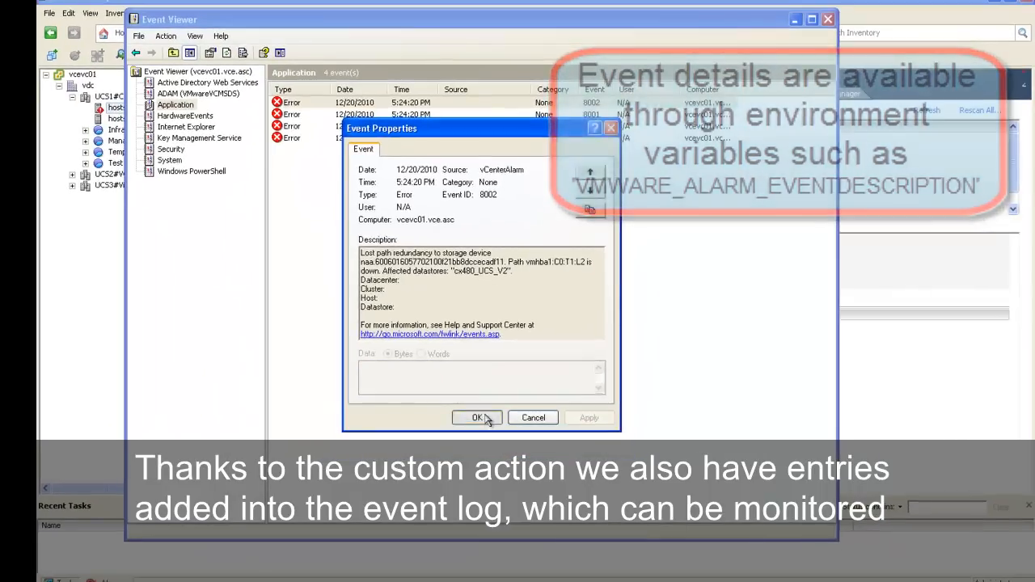
{"action": "left_click", "coordinate": [468, 536]}
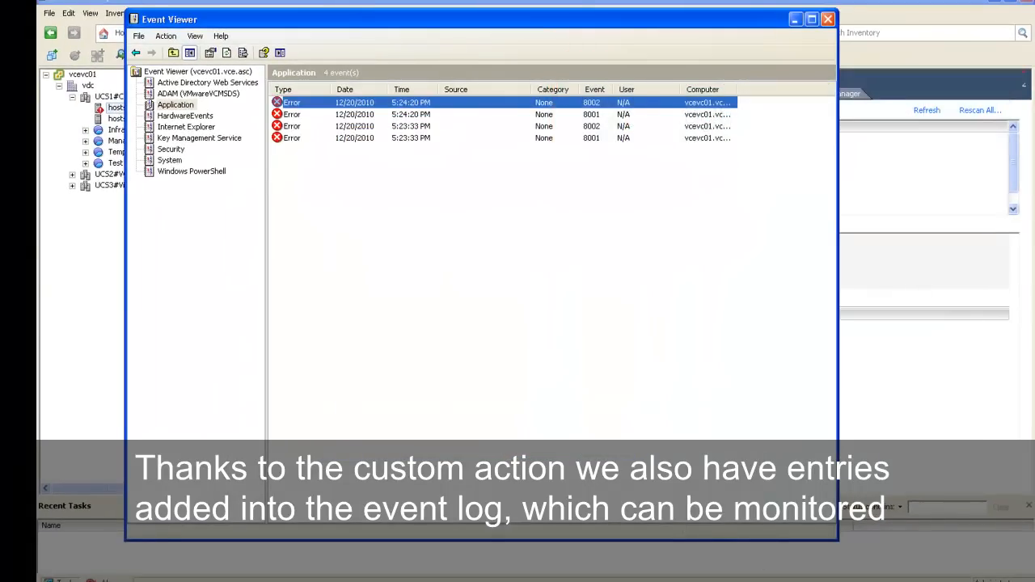
{"action": "left_click", "coordinate": [655, 579]}
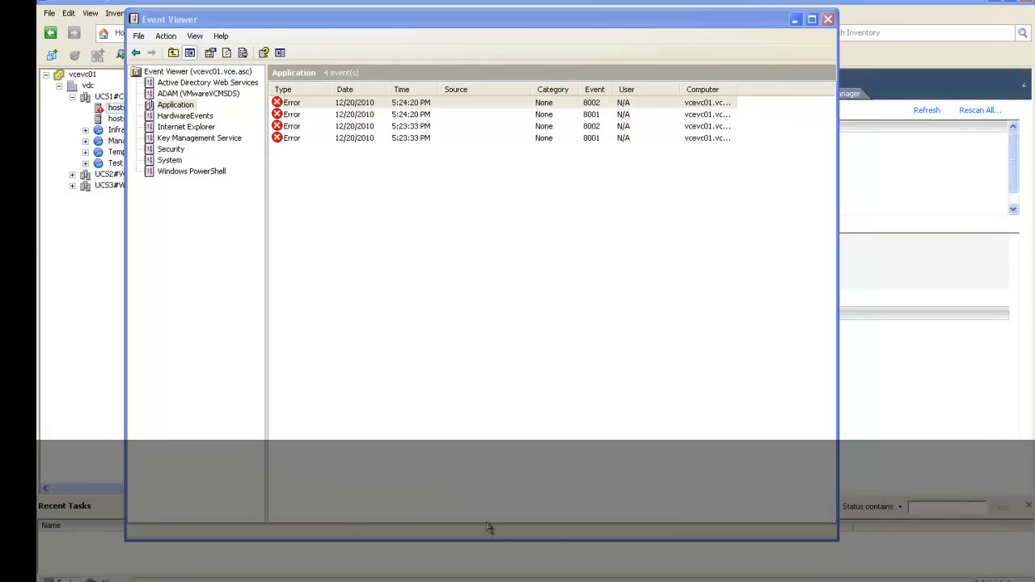